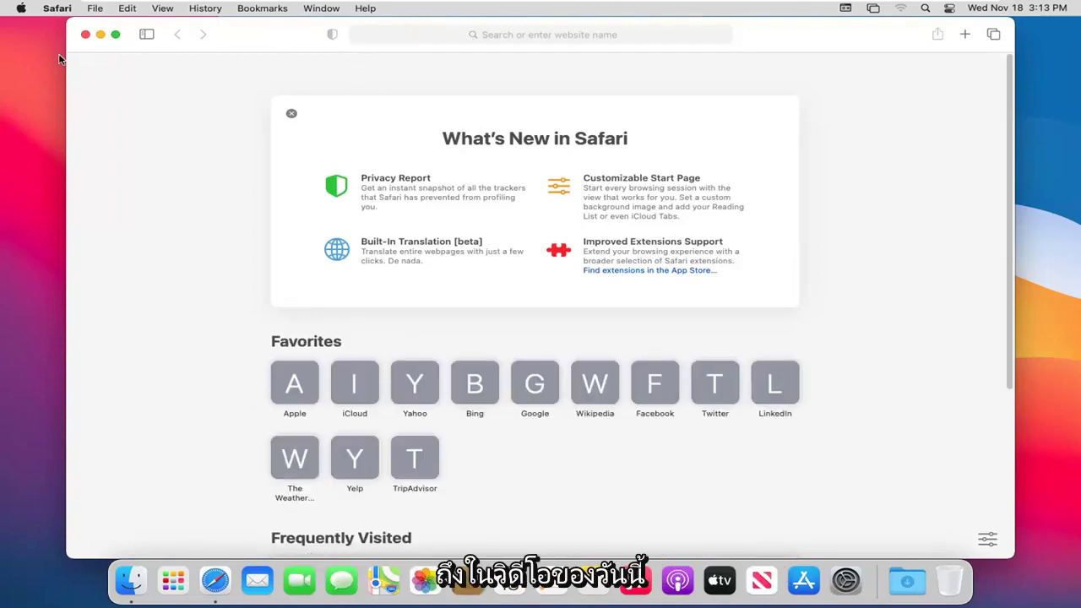
Launch Safari and bring up its application menu from the menu bar.
left_click(55, 9)
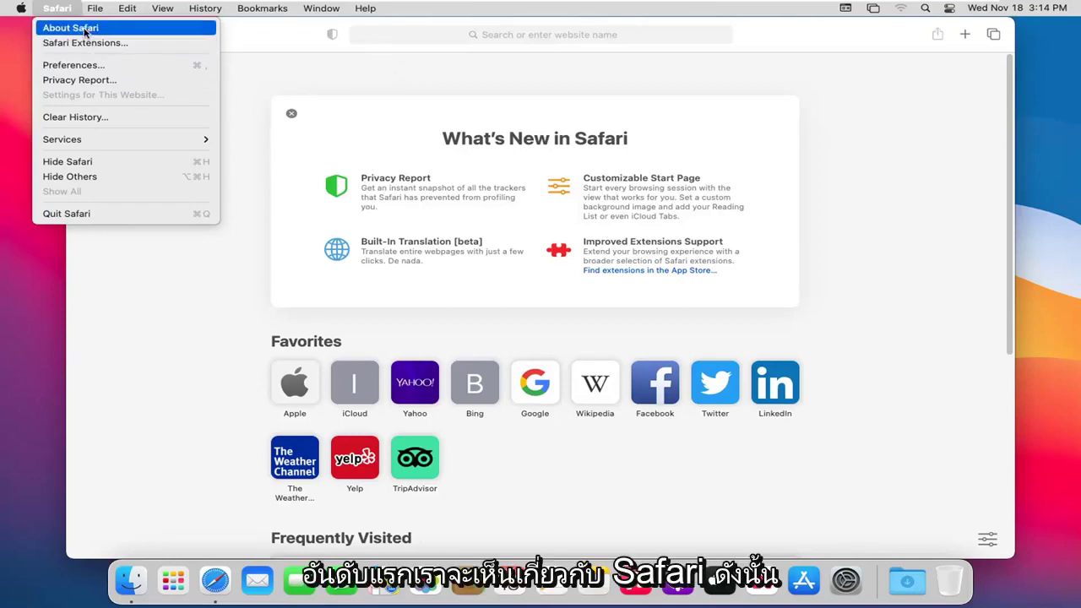
Check the About Safari version details, close that window, and reopen the Safari menu.
left_click(81, 32)
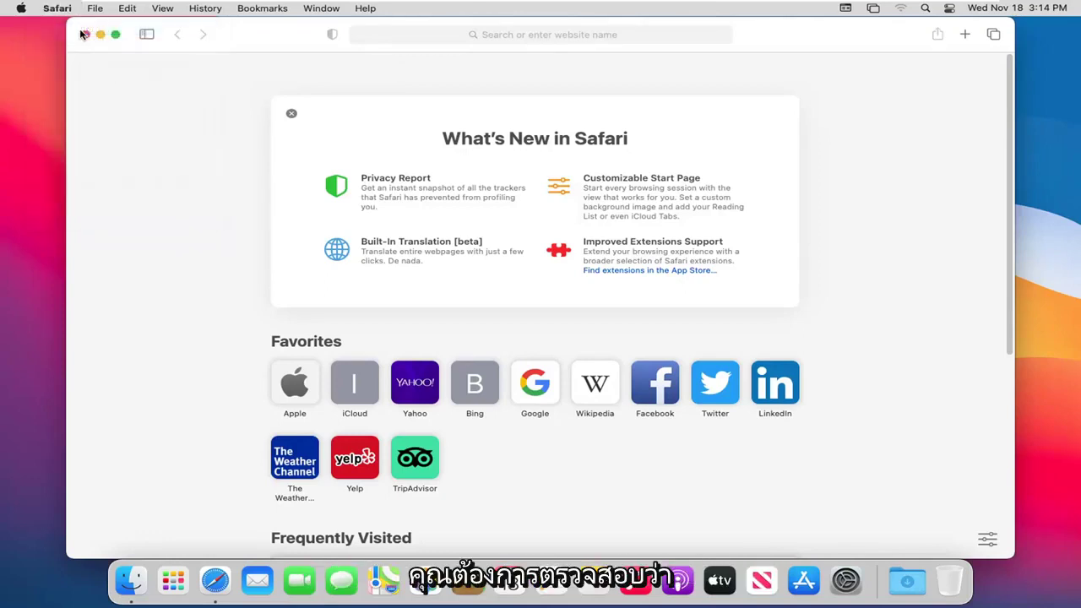
left_click(444, 116)
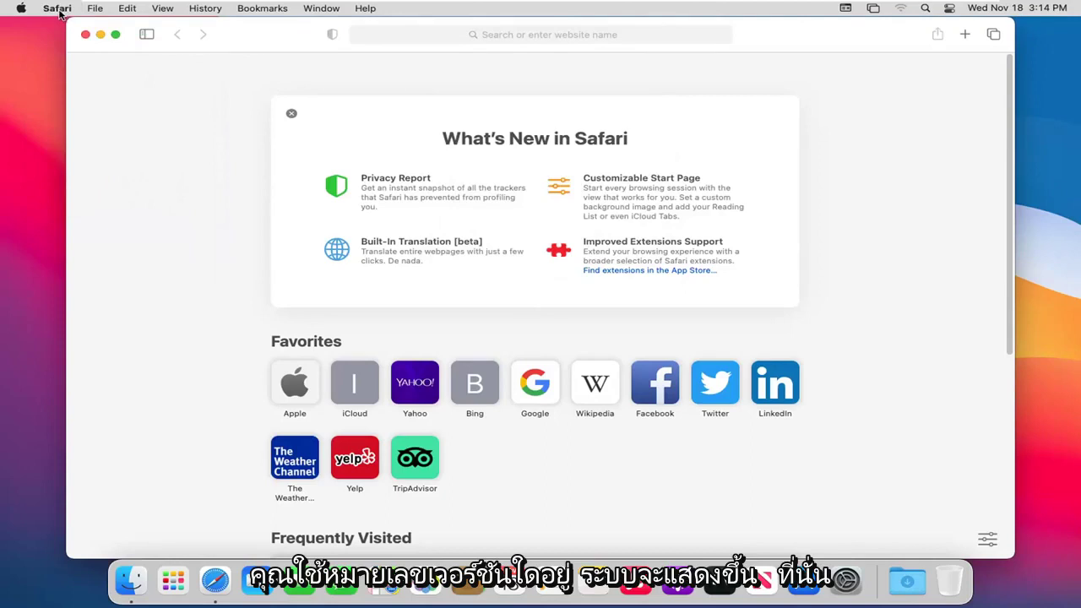
left_click(57, 8)
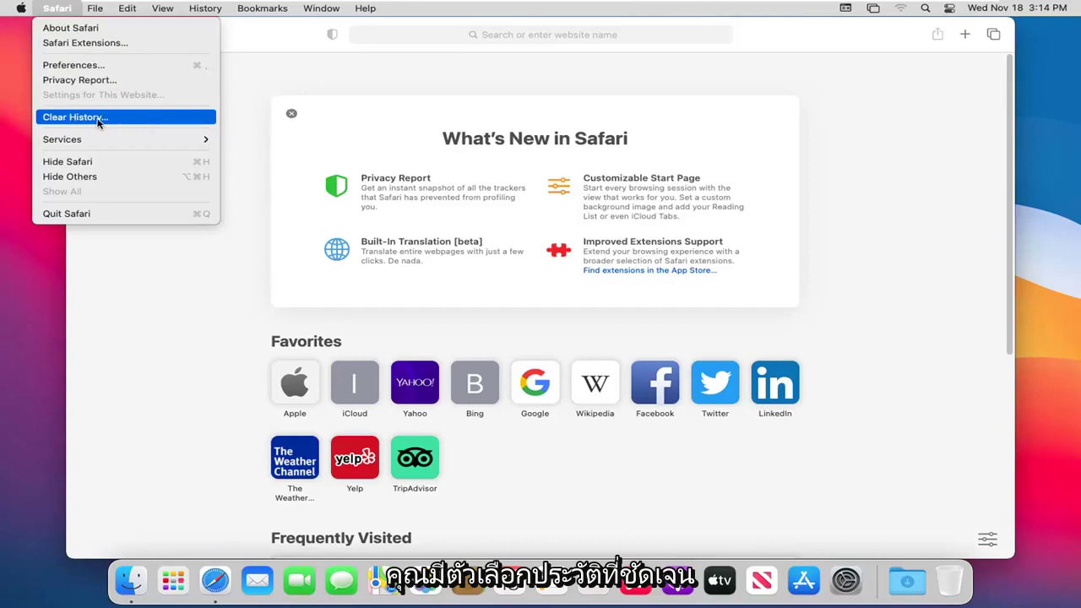
mouse_move(85, 145)
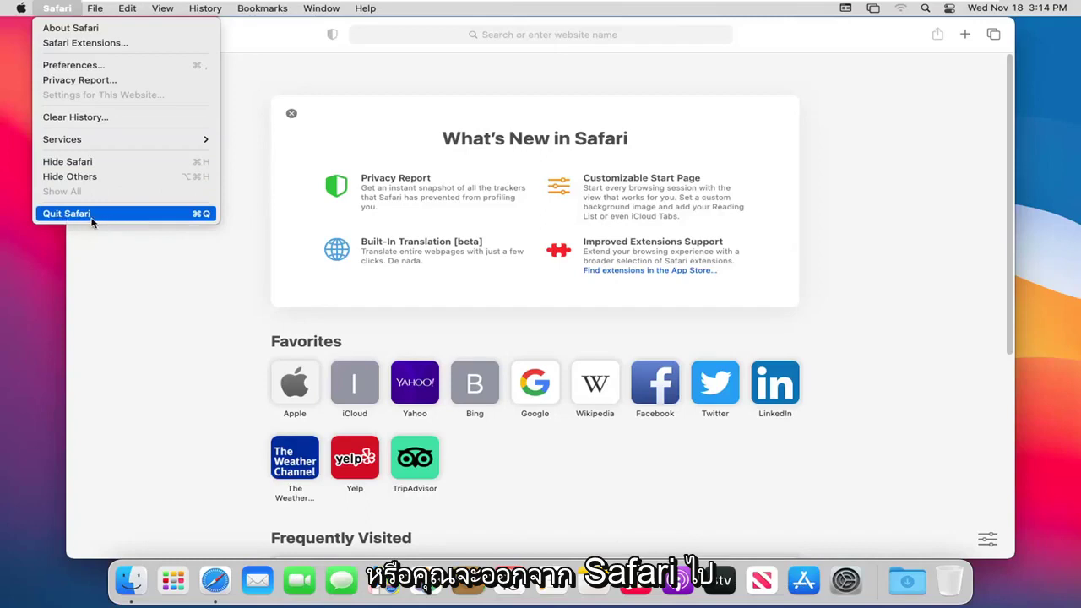
In General preferences, keep startup as A new window and new windows on Start Page.
left_click(69, 67)
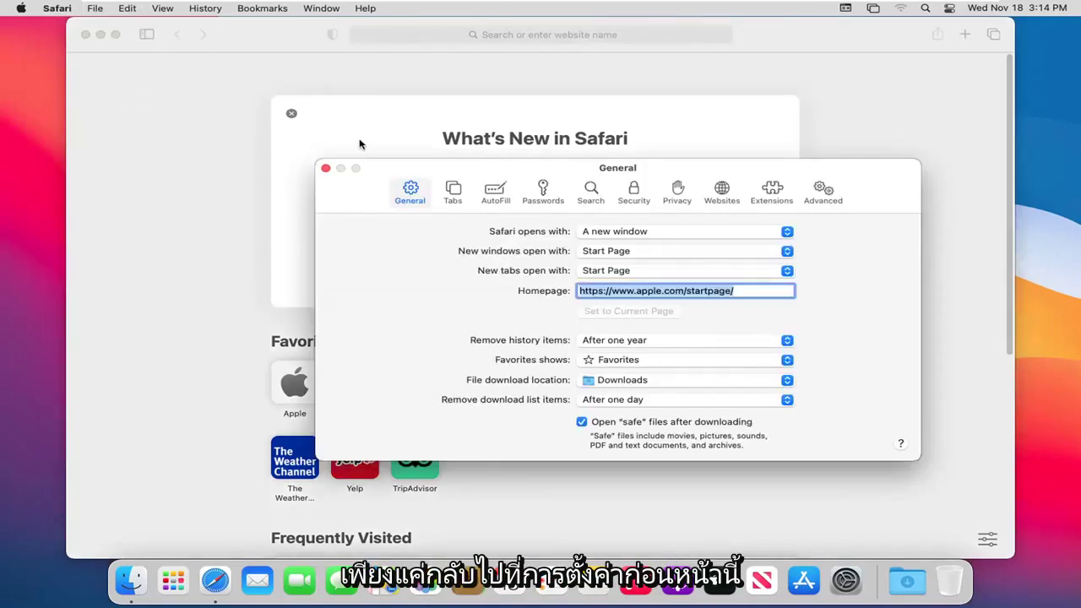
left_click_drag(485, 168, 432, 128)
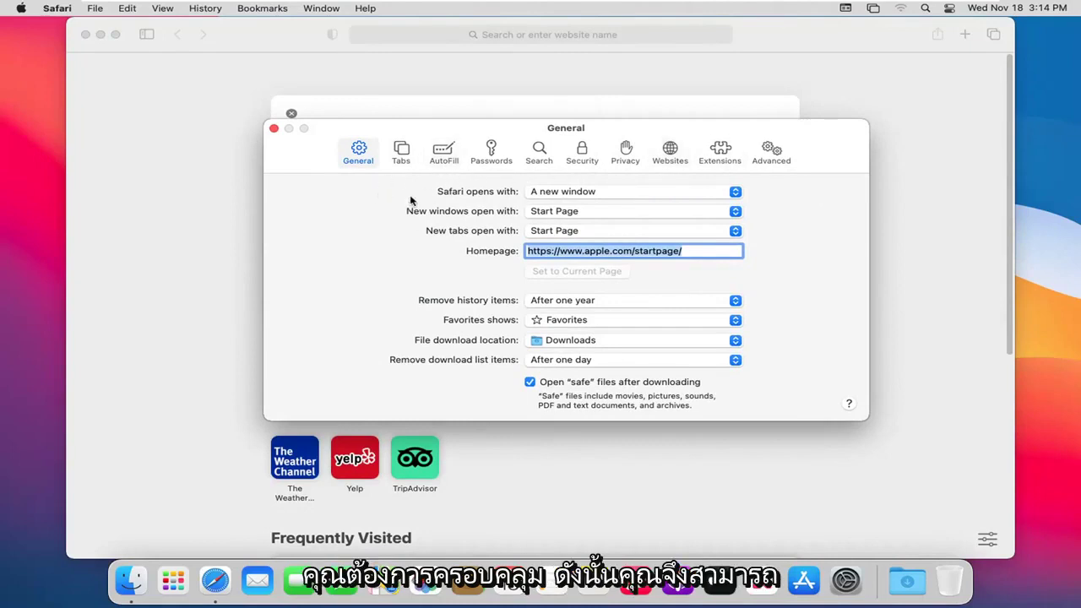
left_click(582, 198)
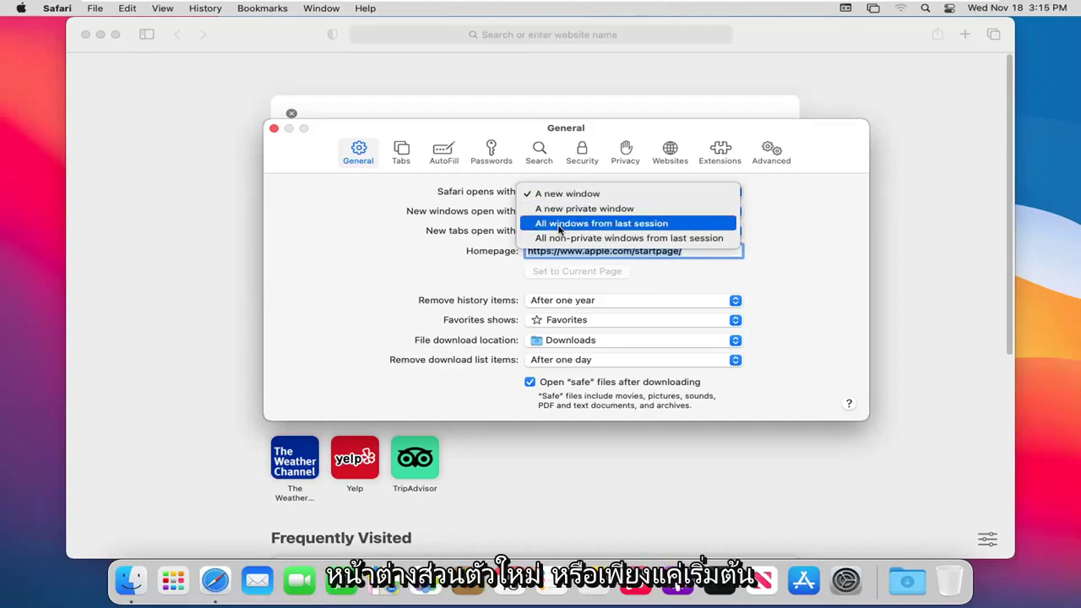
left_click(418, 214)
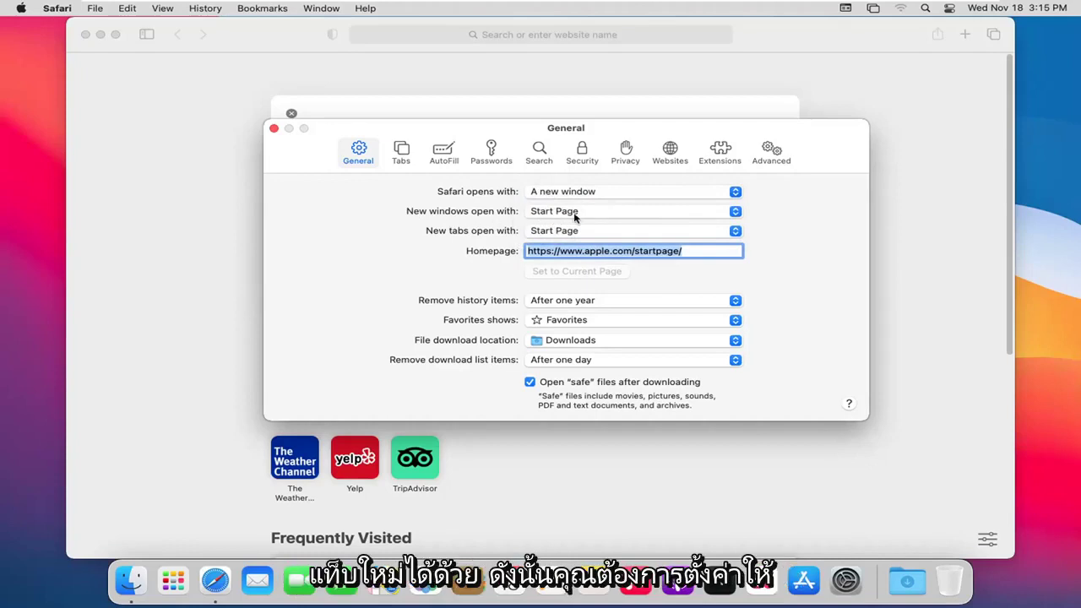
left_click(575, 216)
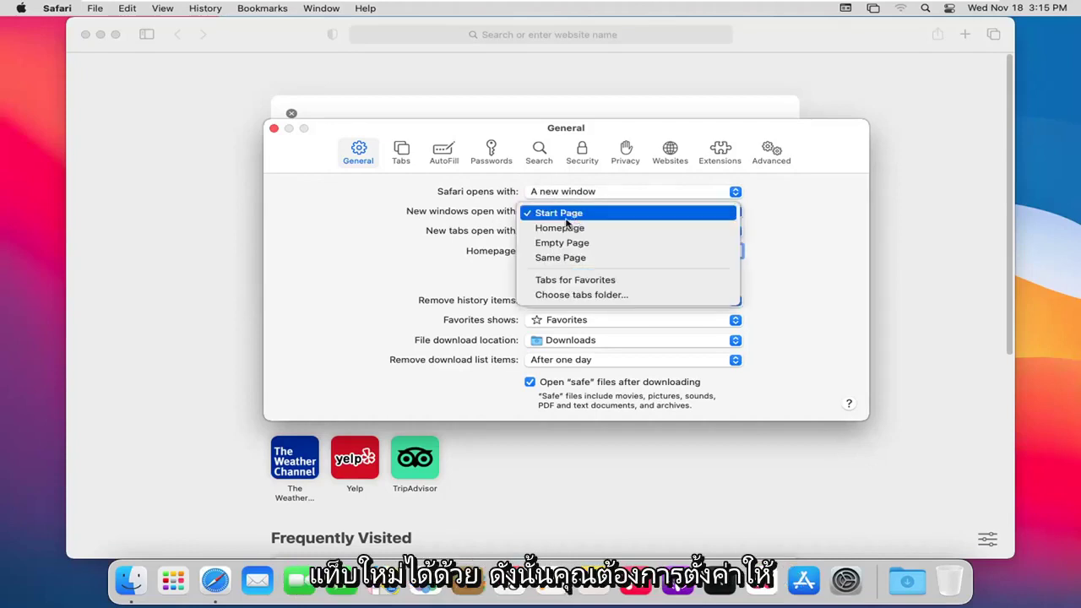
left_click(486, 245)
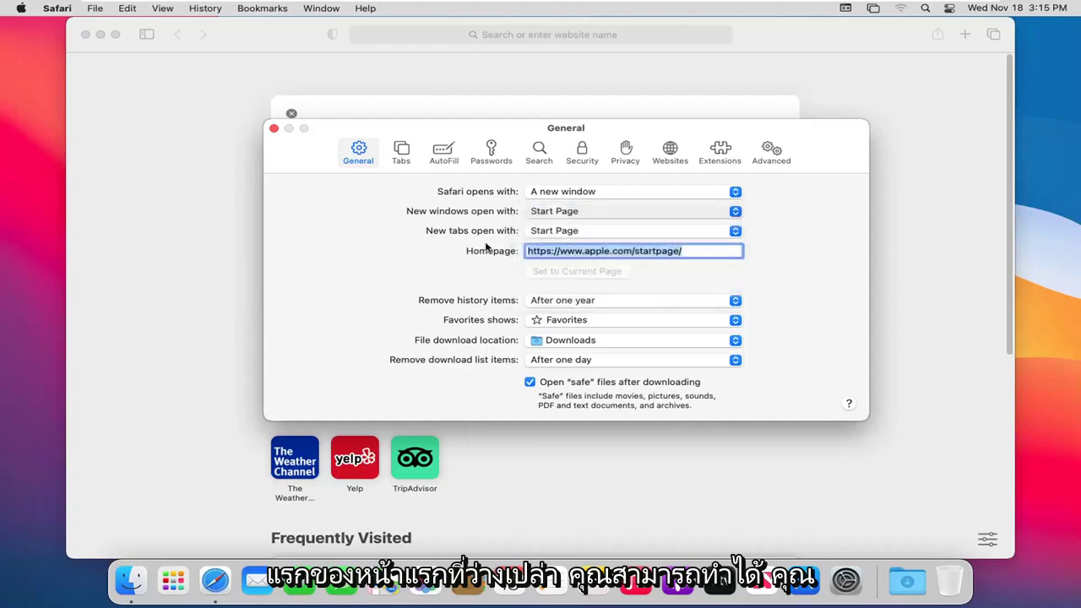
left_click(550, 251)
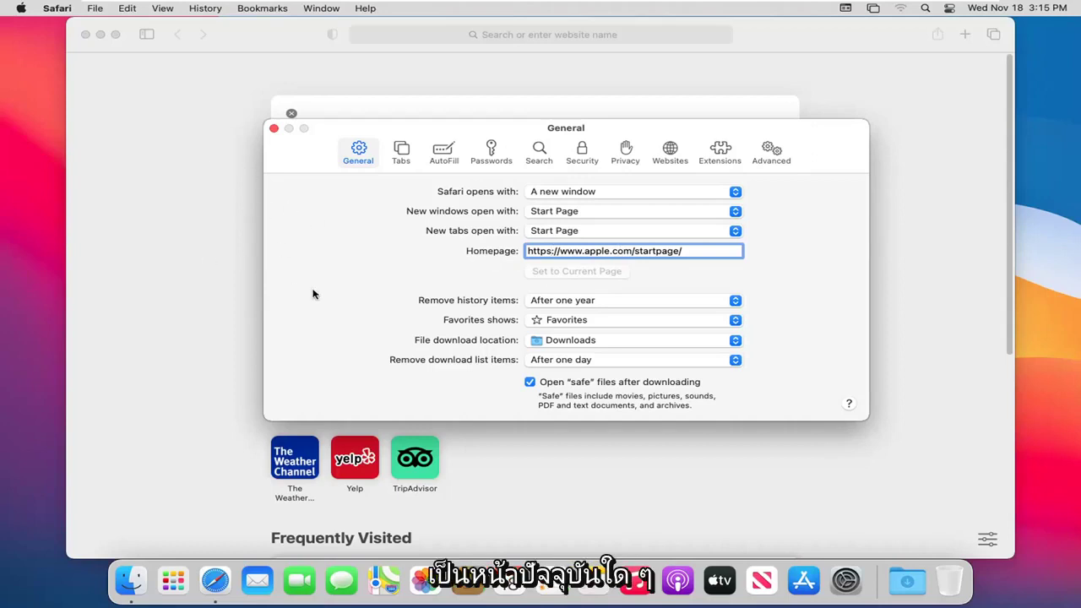
Keep history at After one year, Favorites, Downloads and After one day; go to Tabs.
left_click(634, 307)
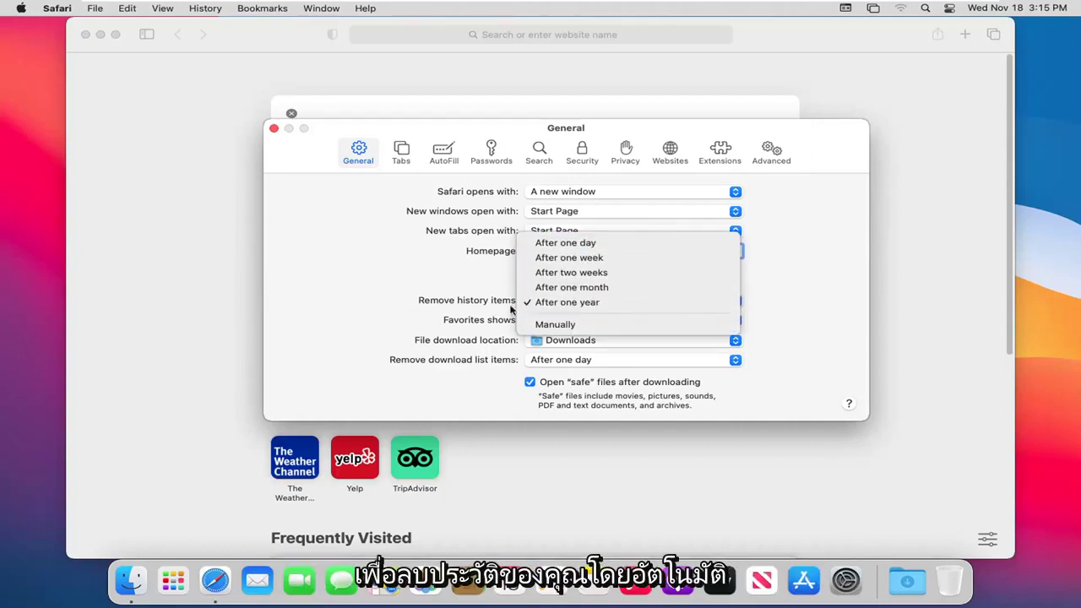
left_click(424, 304)
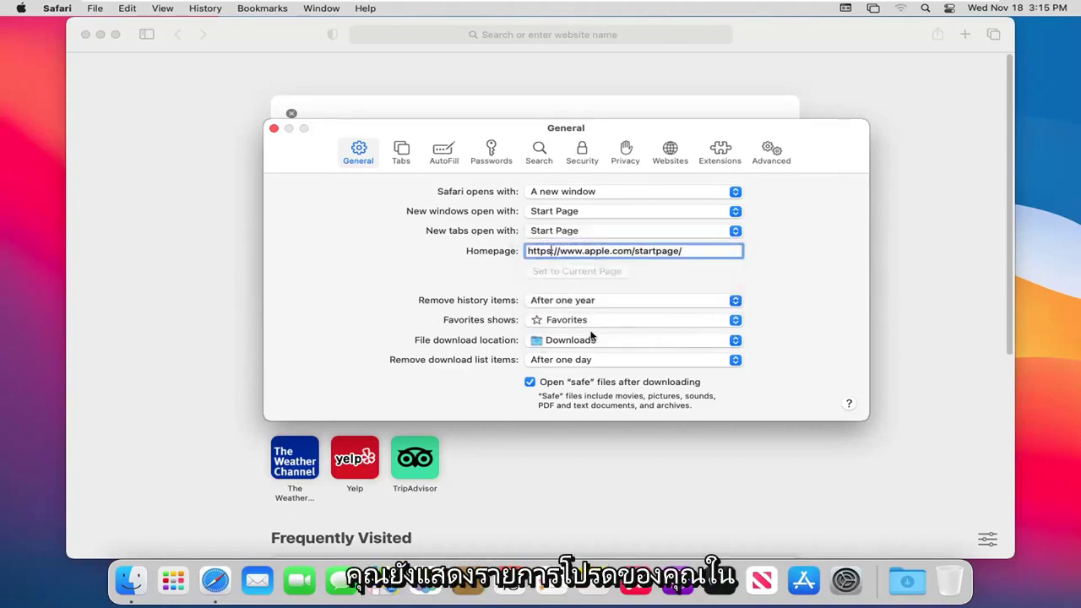
left_click(546, 322)
left_click(420, 320)
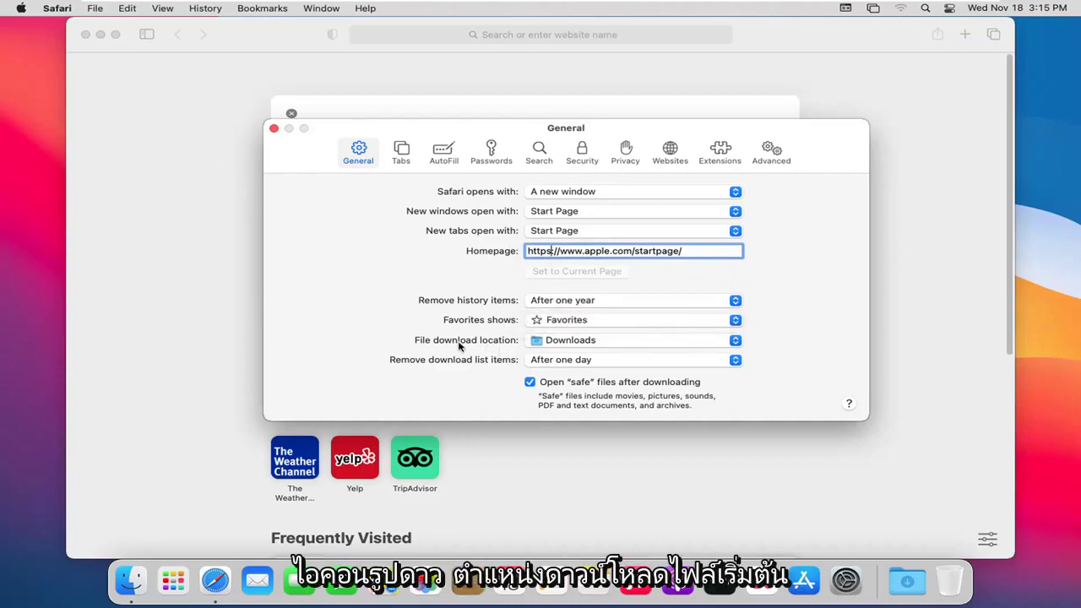
left_click(680, 344)
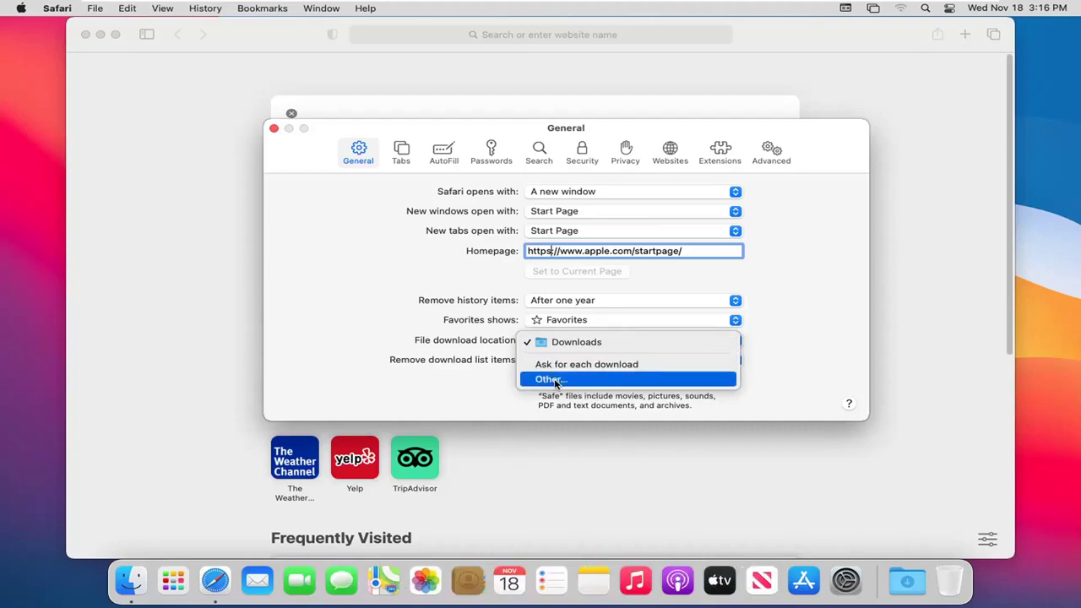
left_click(416, 340)
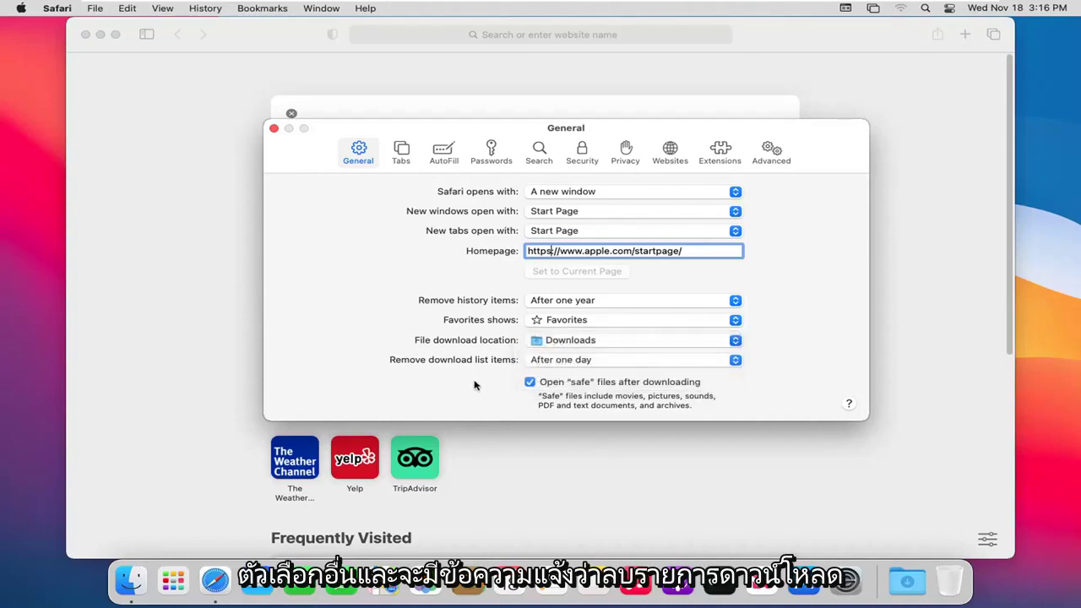
left_click(567, 362)
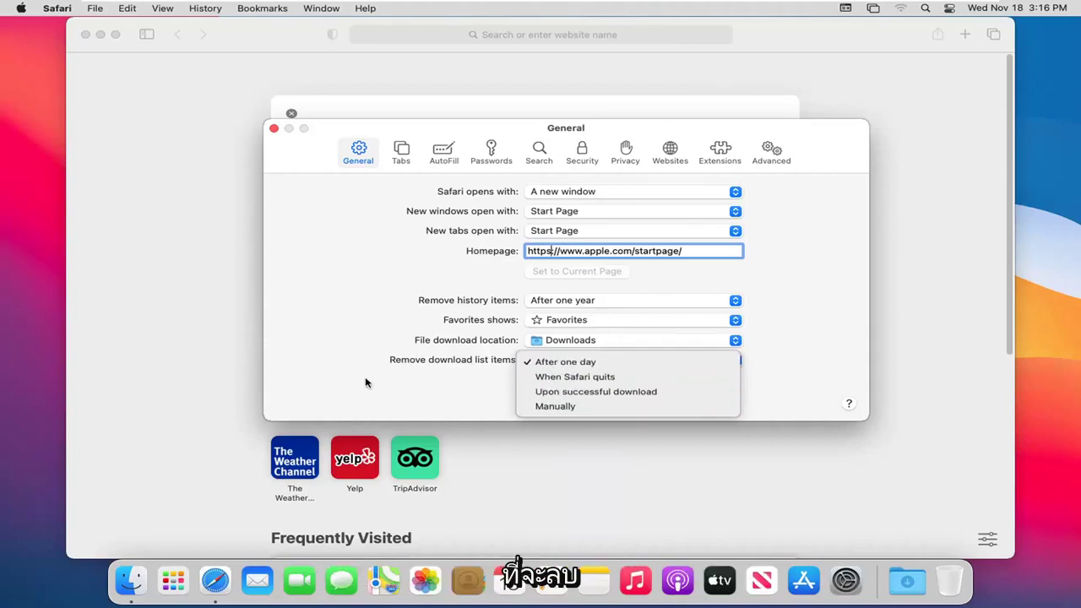
left_click(588, 145)
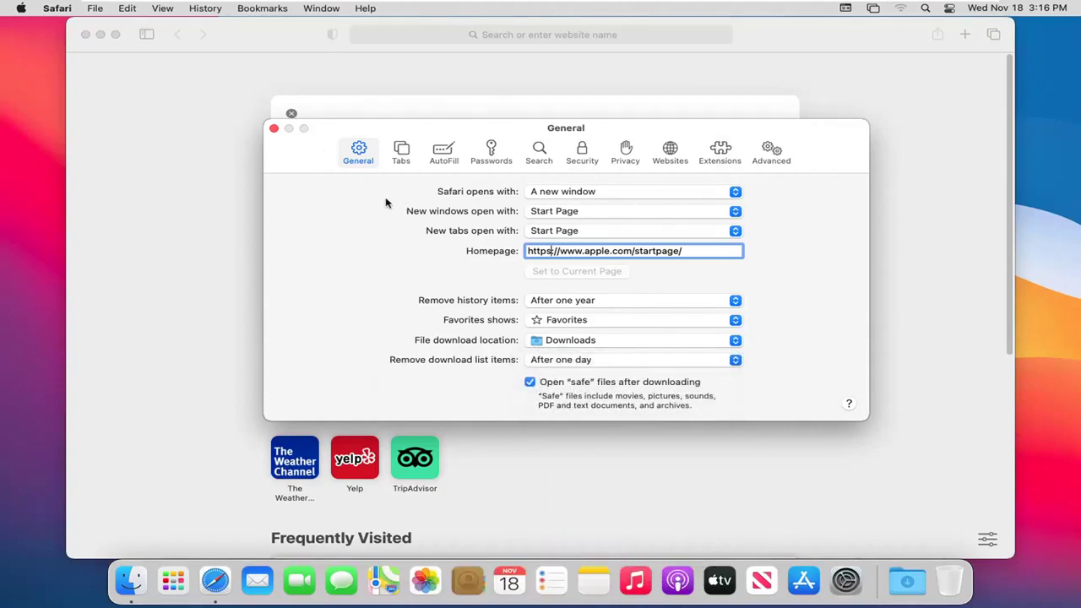
left_click(401, 152)
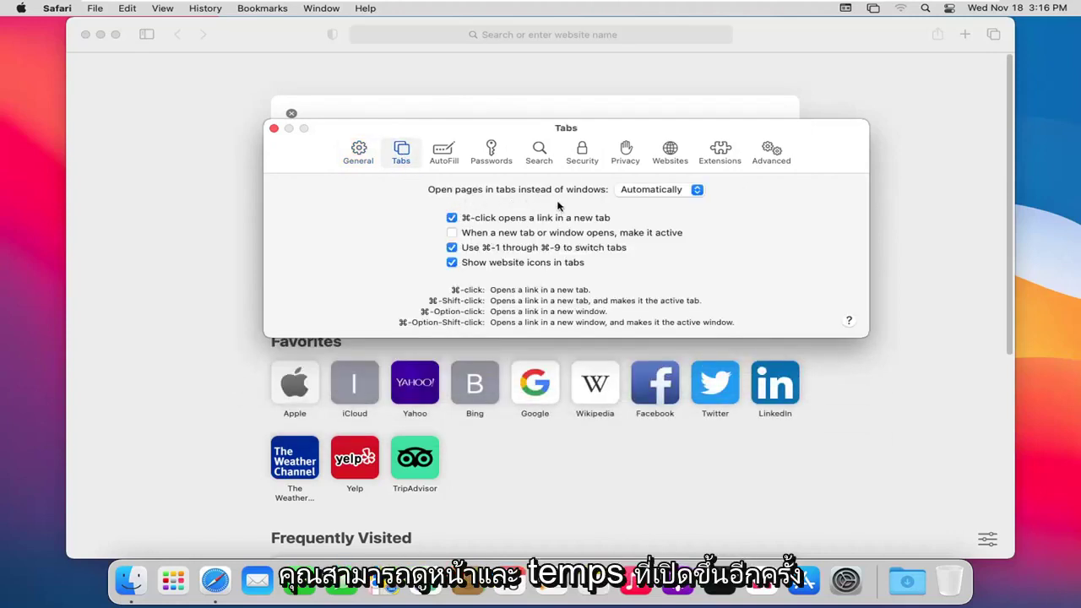
Keep pages opening in tabs Automatically, then view the AutoFill preferences.
left_click(697, 190)
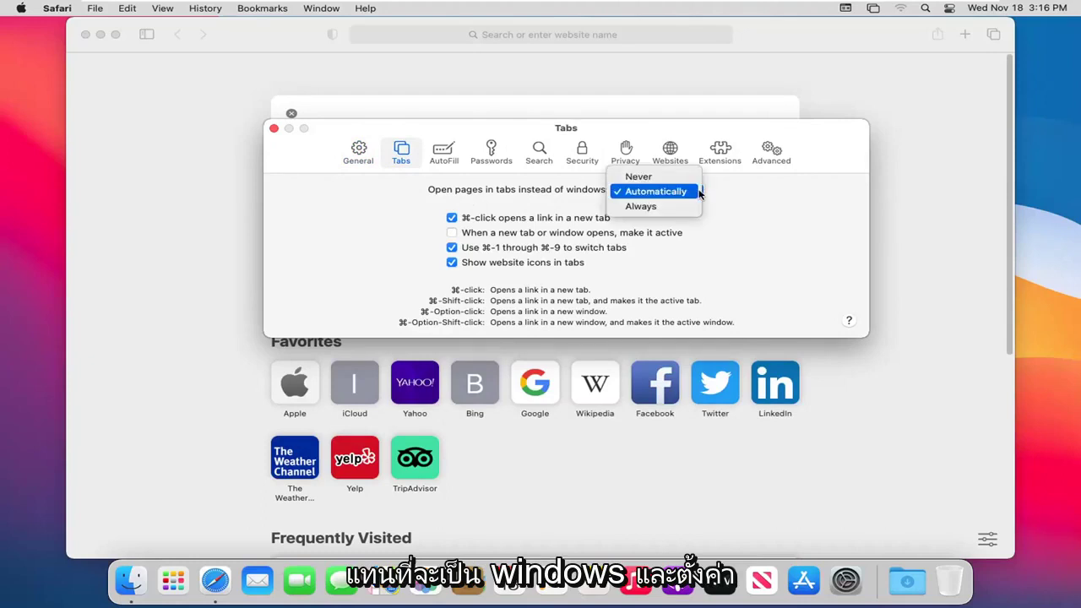
left_click(766, 210)
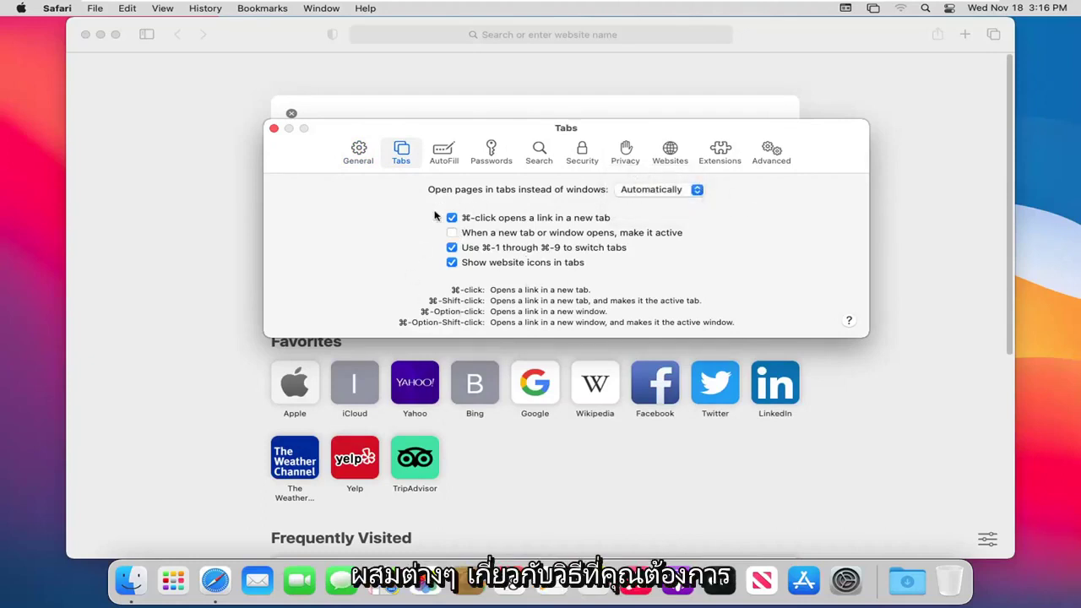
left_click(443, 152)
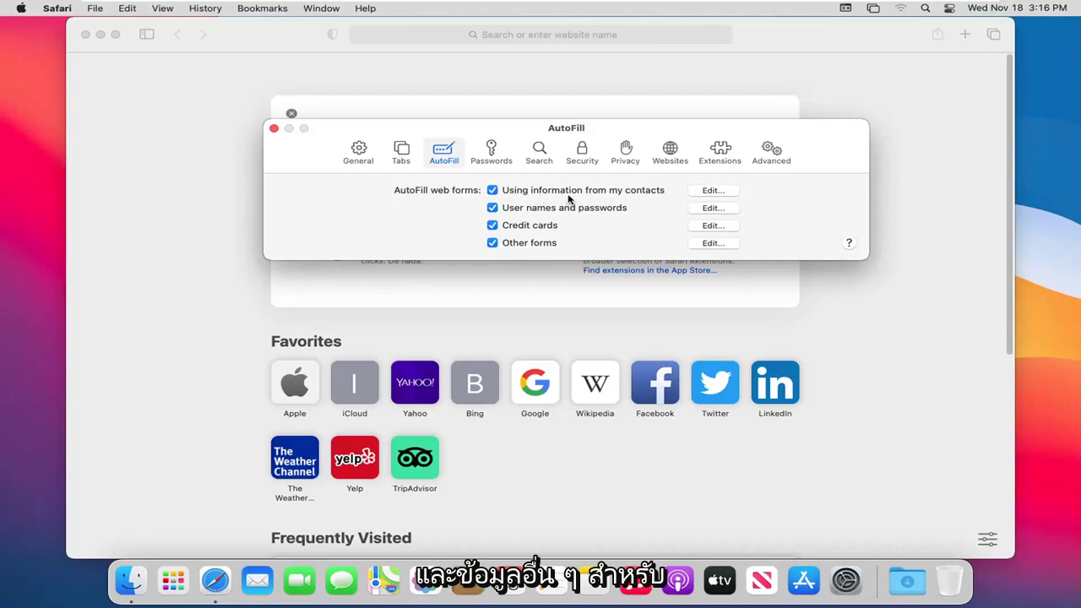
Unlock the Passwords pane with the account password, then view the Search preferences.
left_click(491, 154)
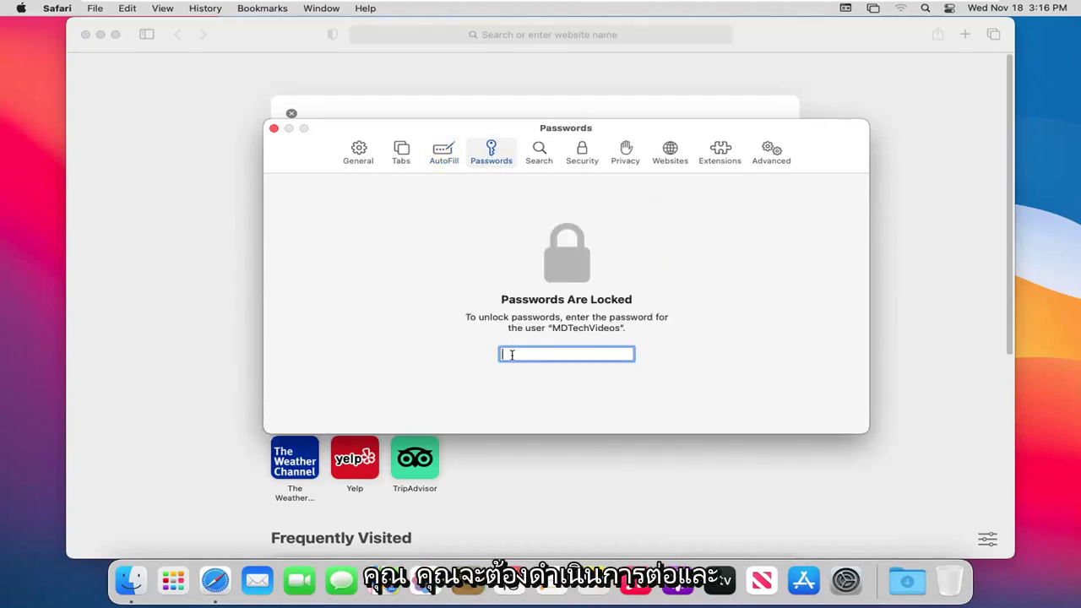
type("•••••")
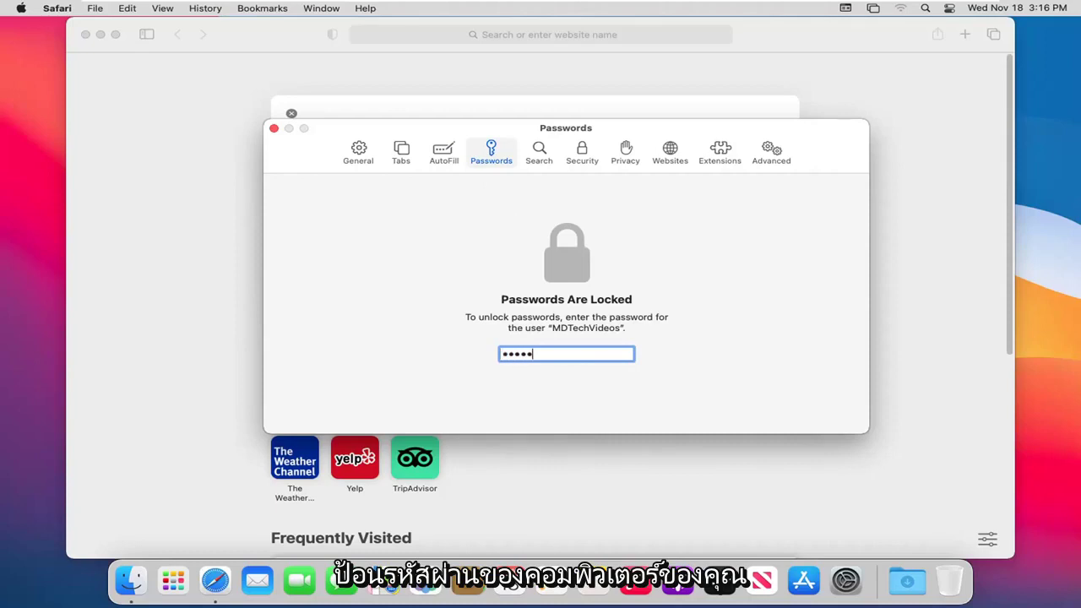
type("••••")
key("Return")
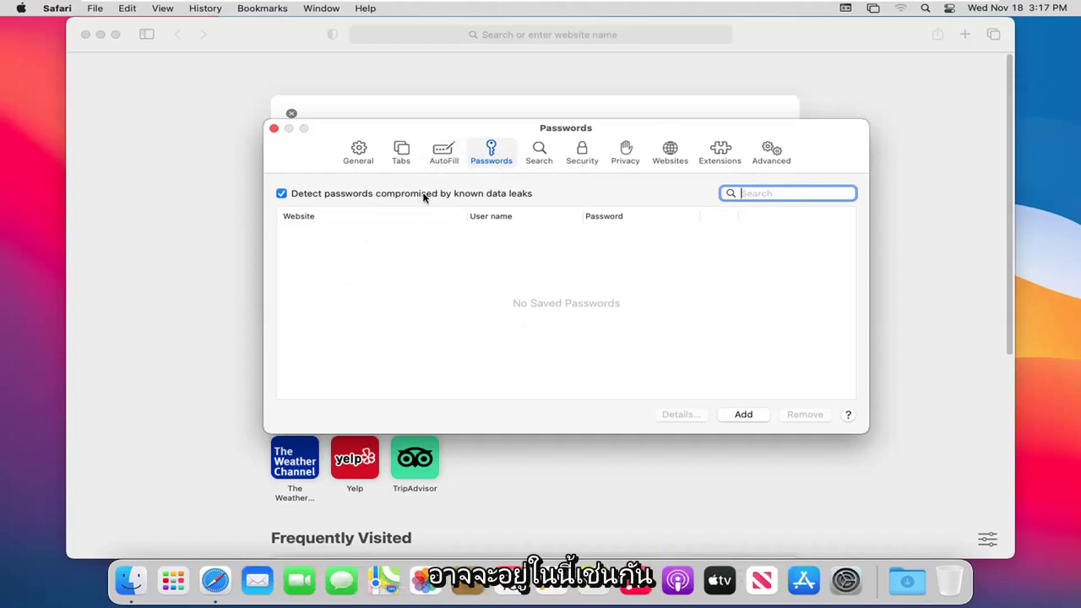
left_click(537, 156)
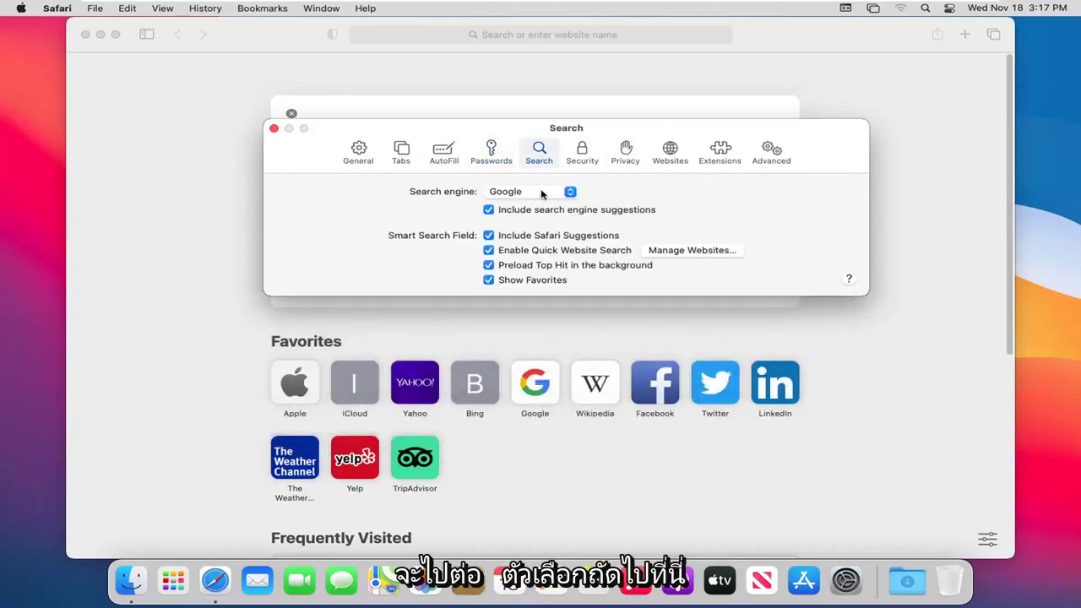
Leave Google as the search engine and move on to the Security preferences.
left_click(570, 192)
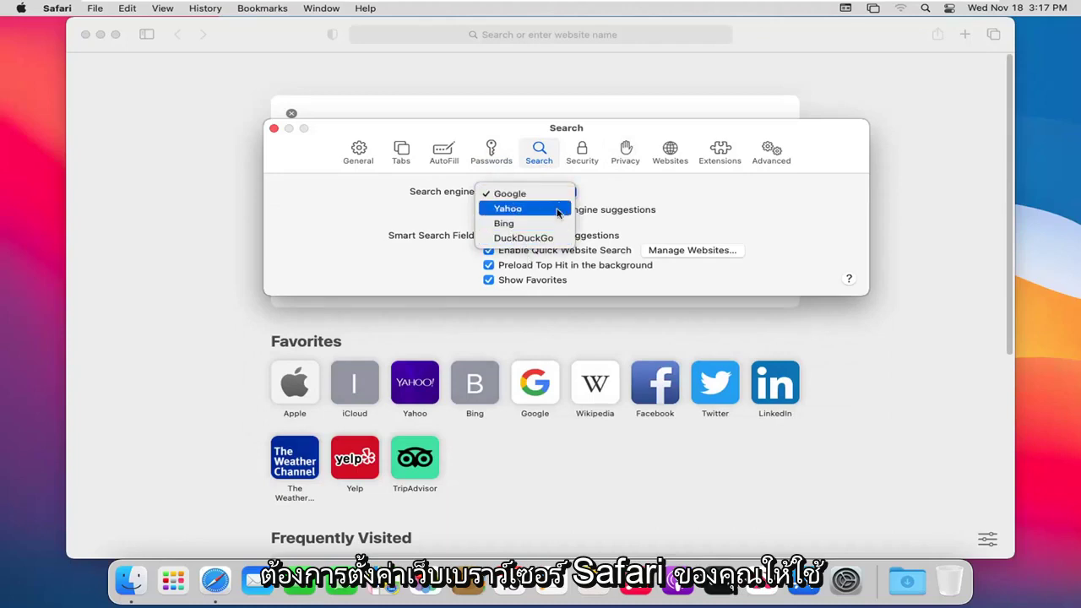
left_click(365, 209)
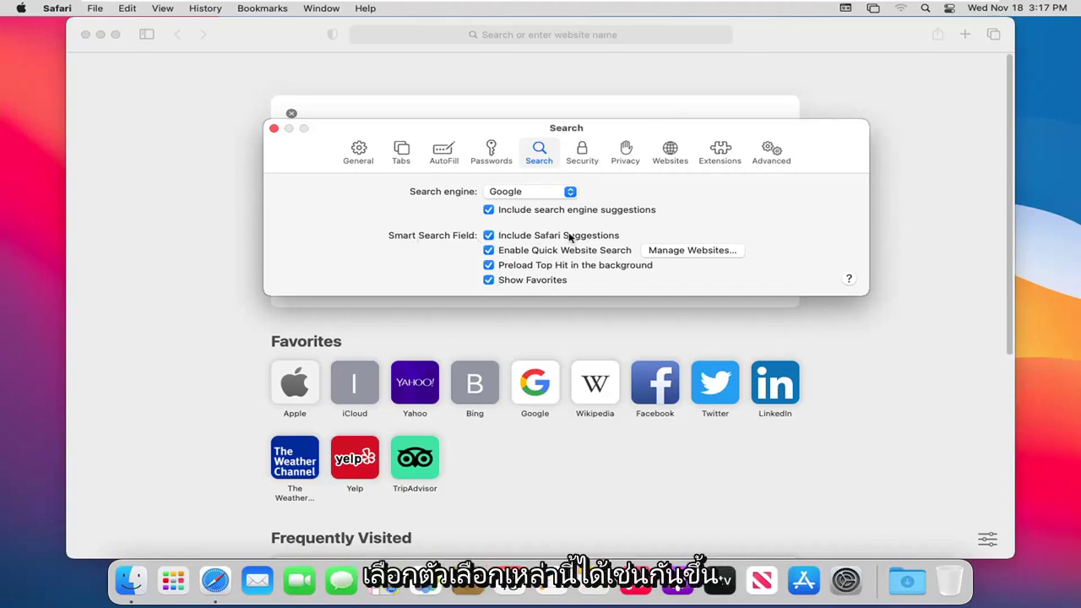
left_click(582, 153)
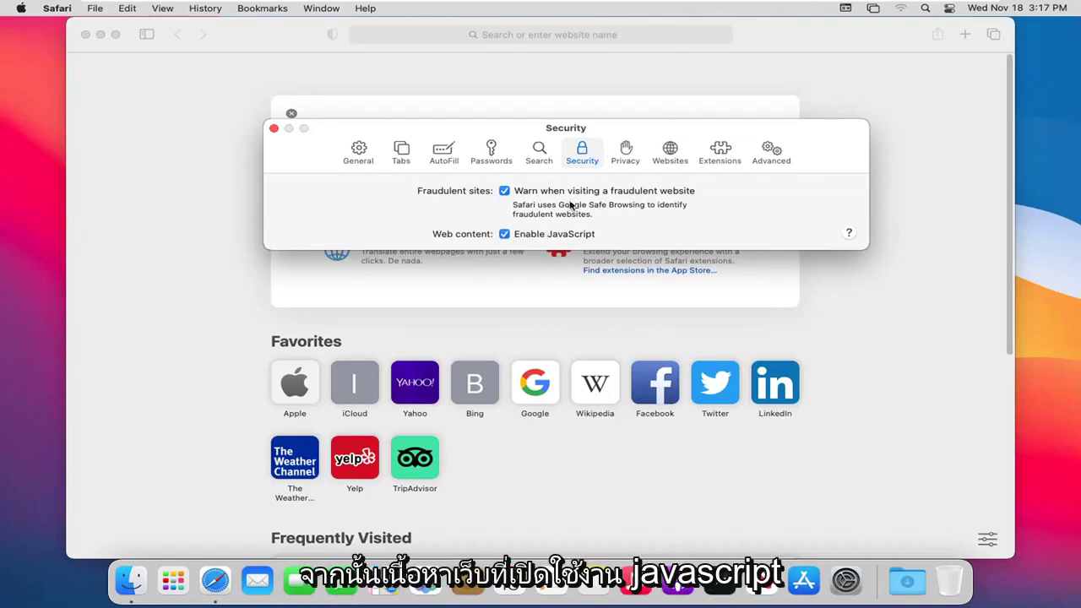
Review the Privacy pane, then the Websites pane's Reader settings.
left_click(624, 150)
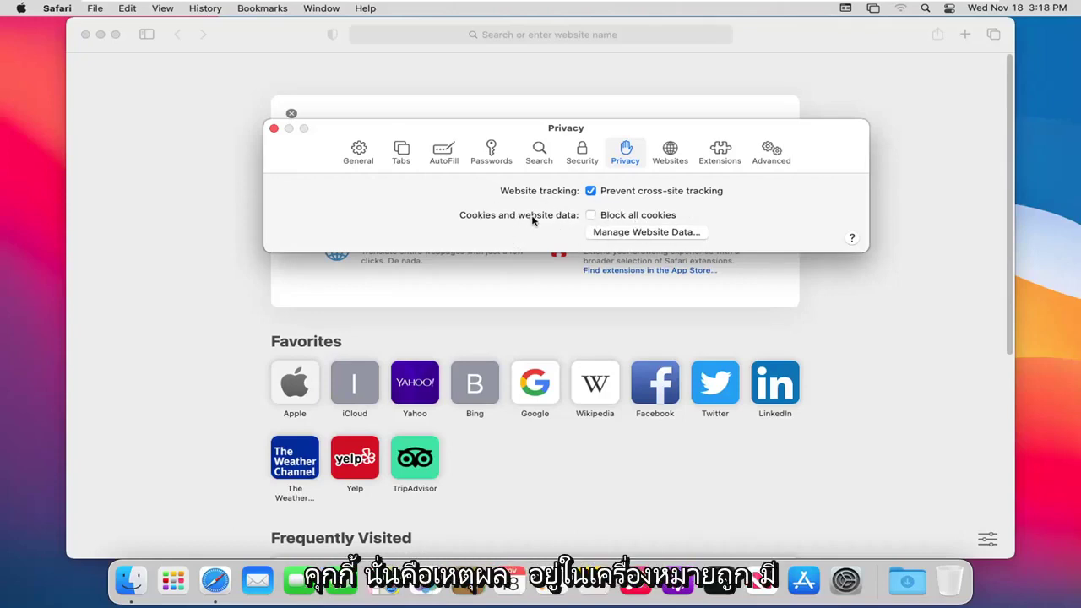
left_click(658, 160)
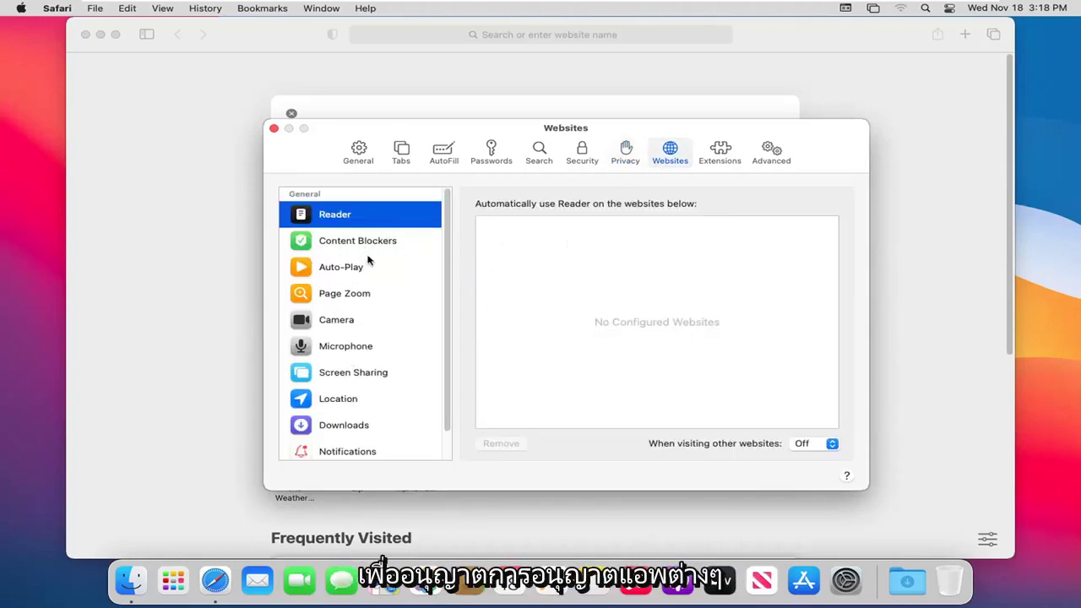
Confirm no extensions are installed, then view the Advanced preferences.
scroll(345, 335, "down", 1)
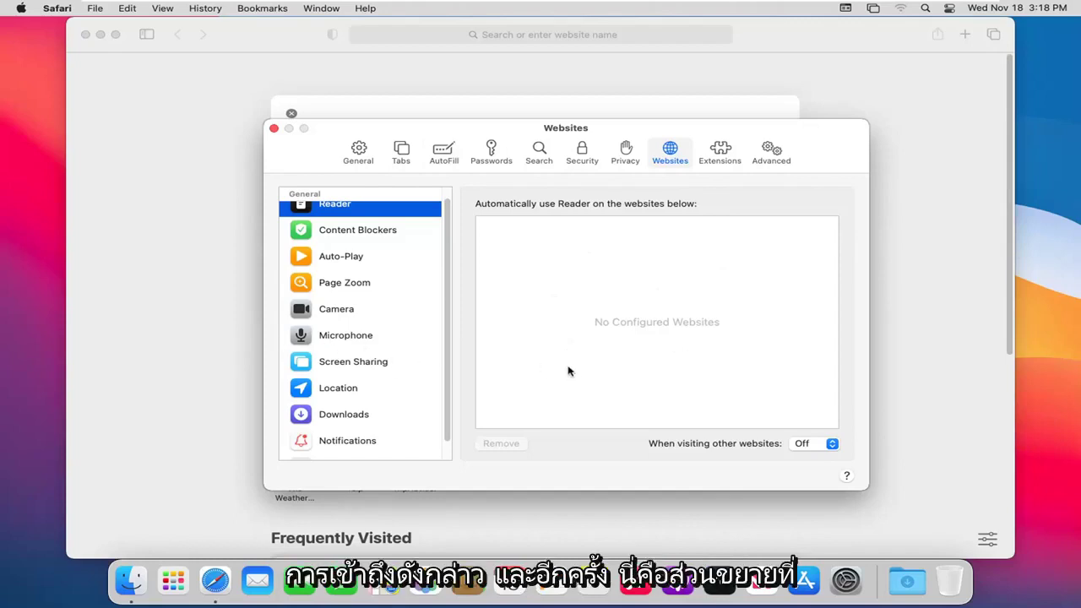
left_click(720, 149)
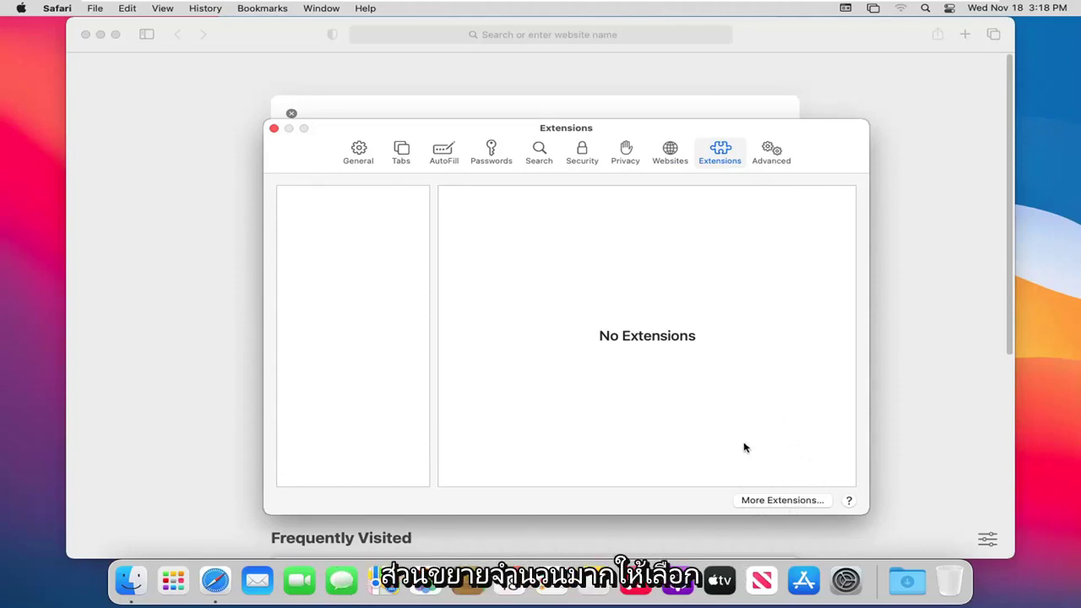
left_click(772, 152)
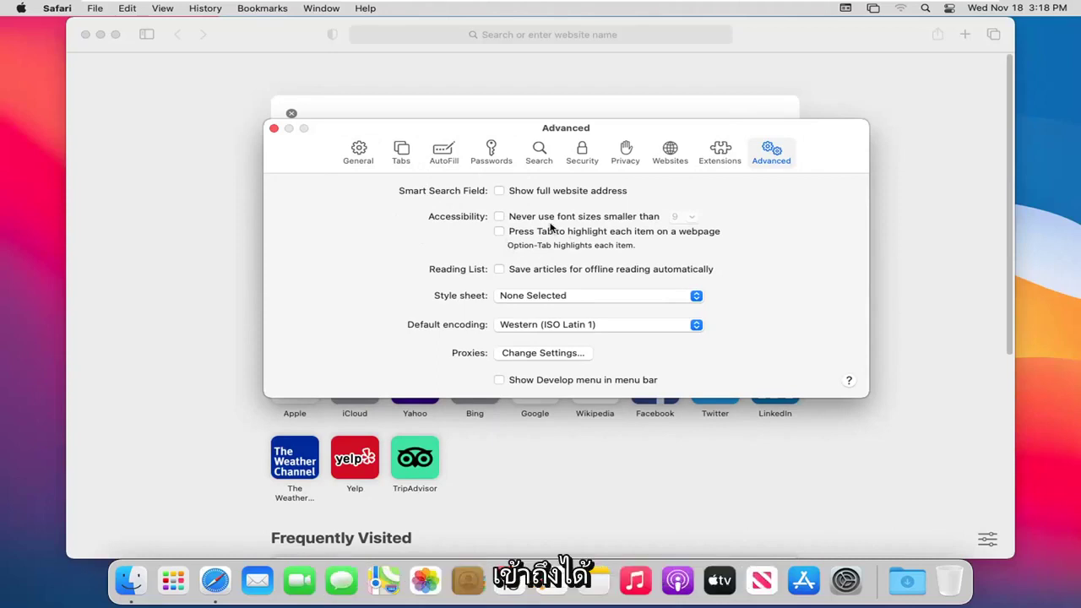
Keep the style sheet as None Selected, close Preferences, and show the File menu.
left_click(539, 300)
left_click(367, 293)
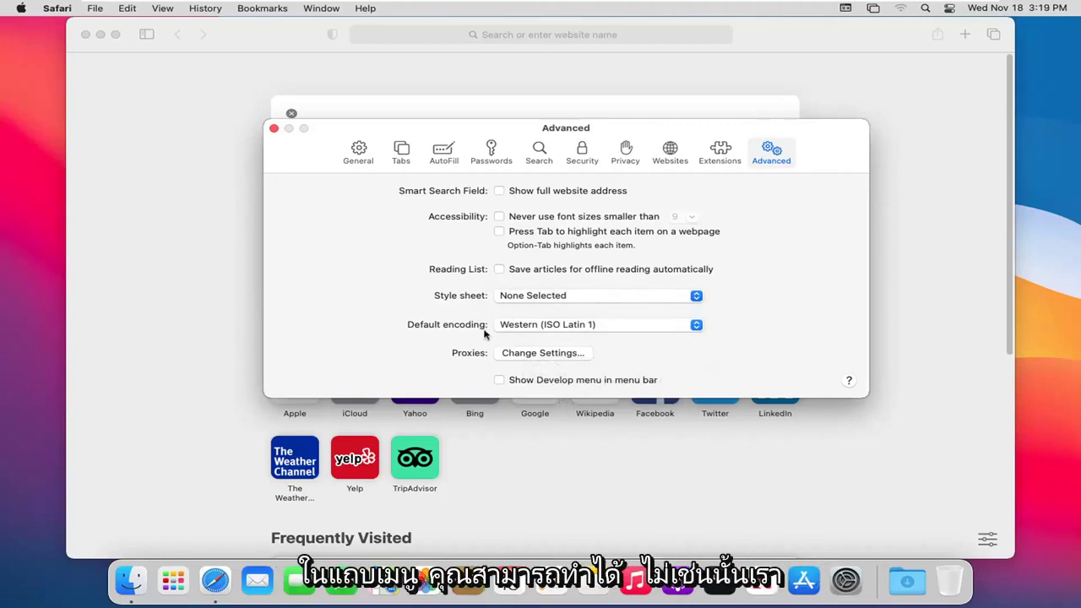
left_click(274, 129)
left_click(96, 9)
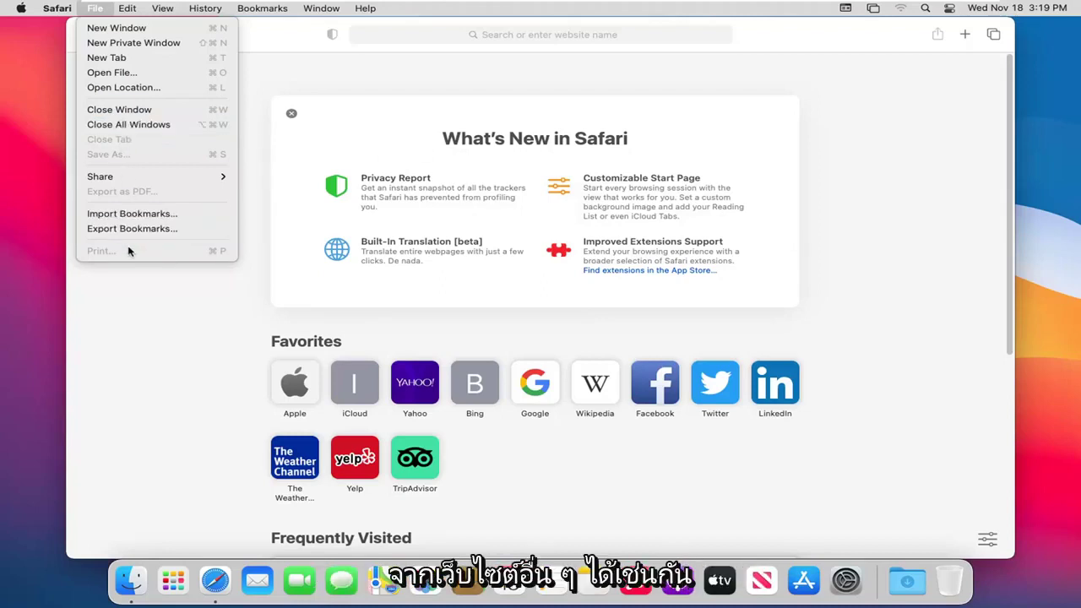
Start a Google search via Edit > Find > Google Search….
mouse_move(163, 8)
mouse_move(125, 16)
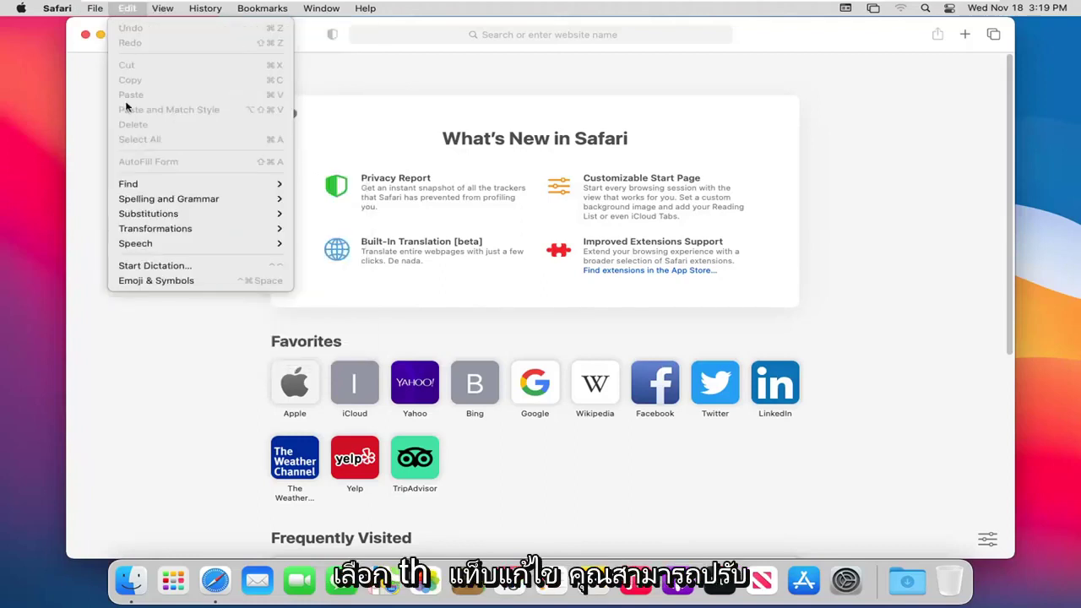
mouse_move(169, 200)
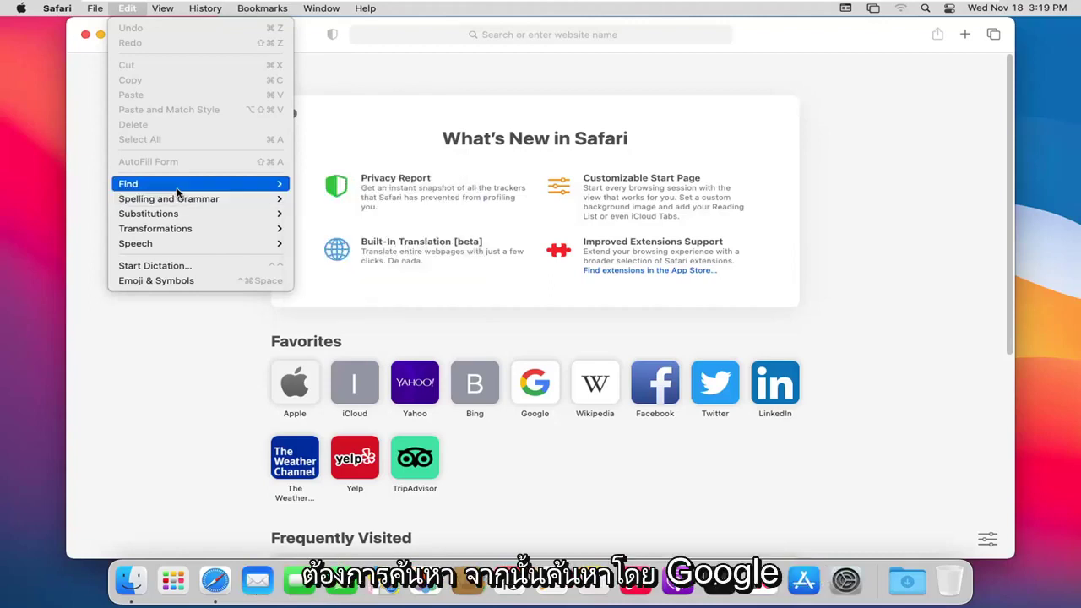
left_click(324, 186)
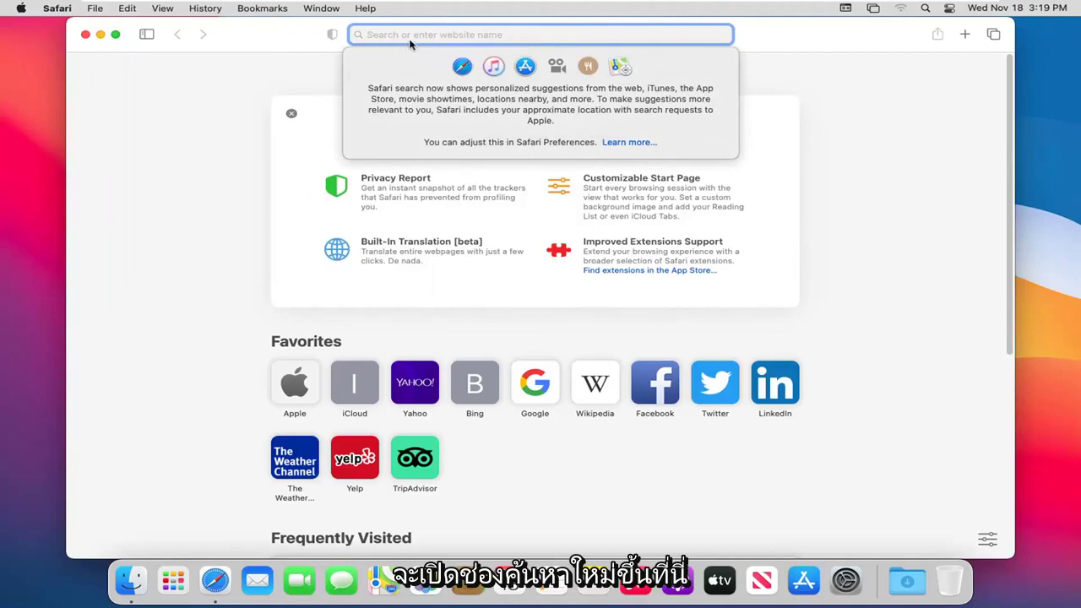
Browse the File, Edit and View menus.
left_click(97, 13)
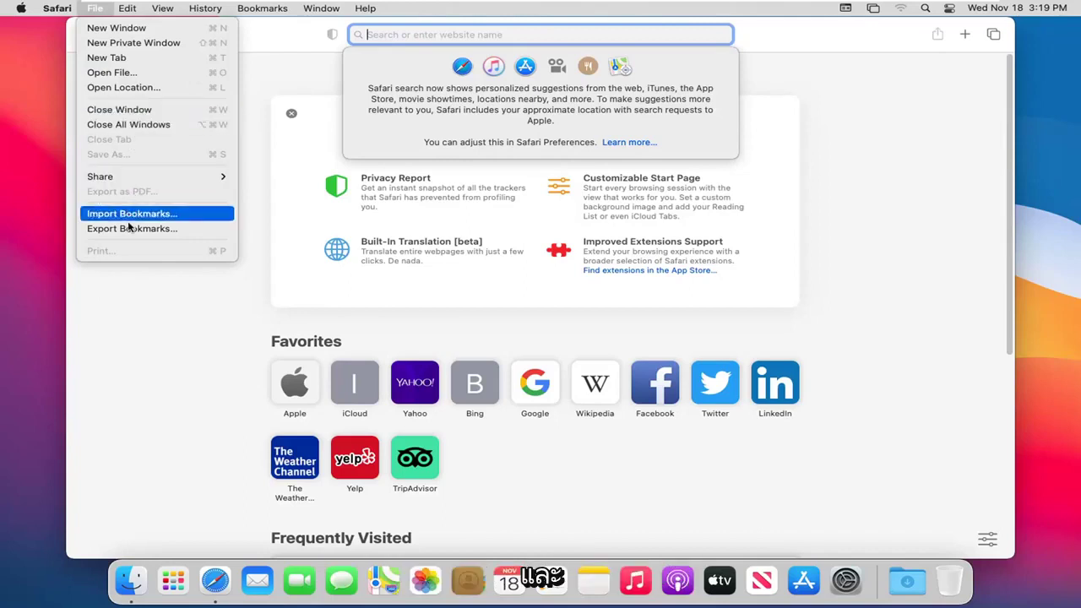
mouse_move(129, 11)
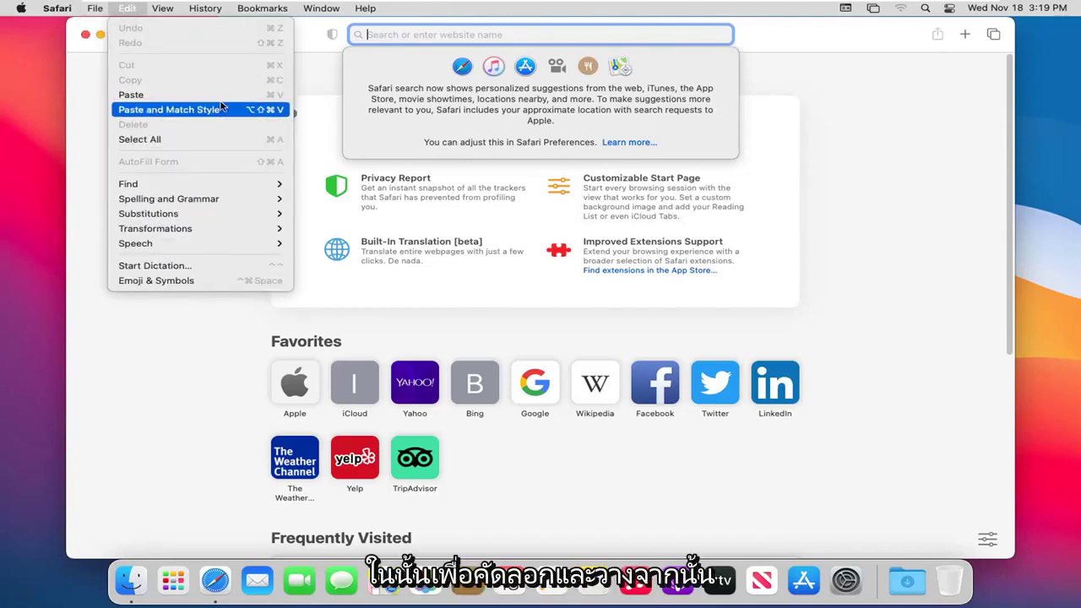
mouse_move(90, 12)
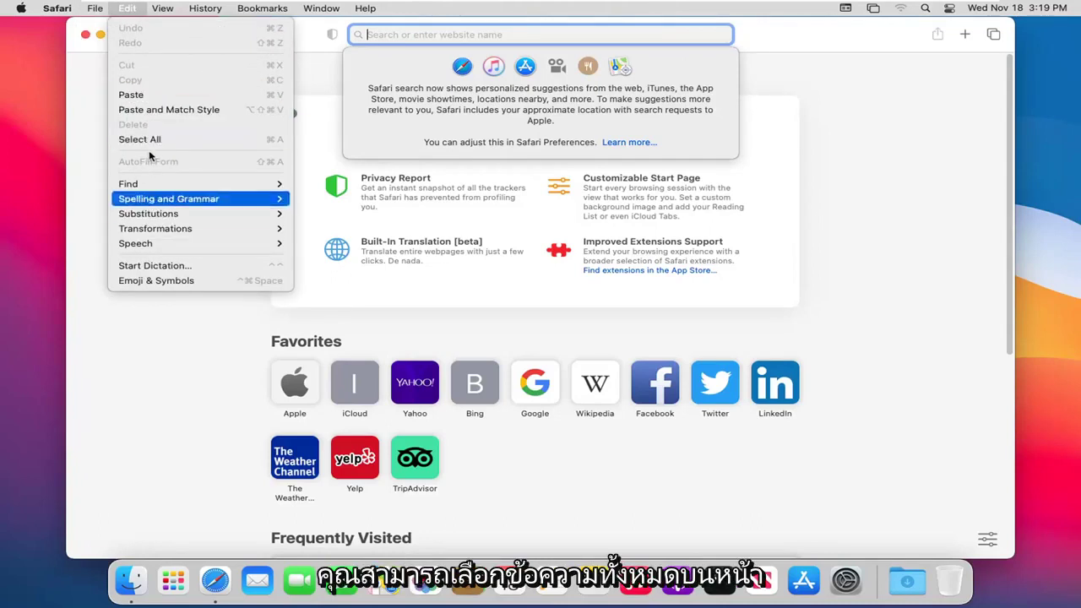
mouse_move(203, 184)
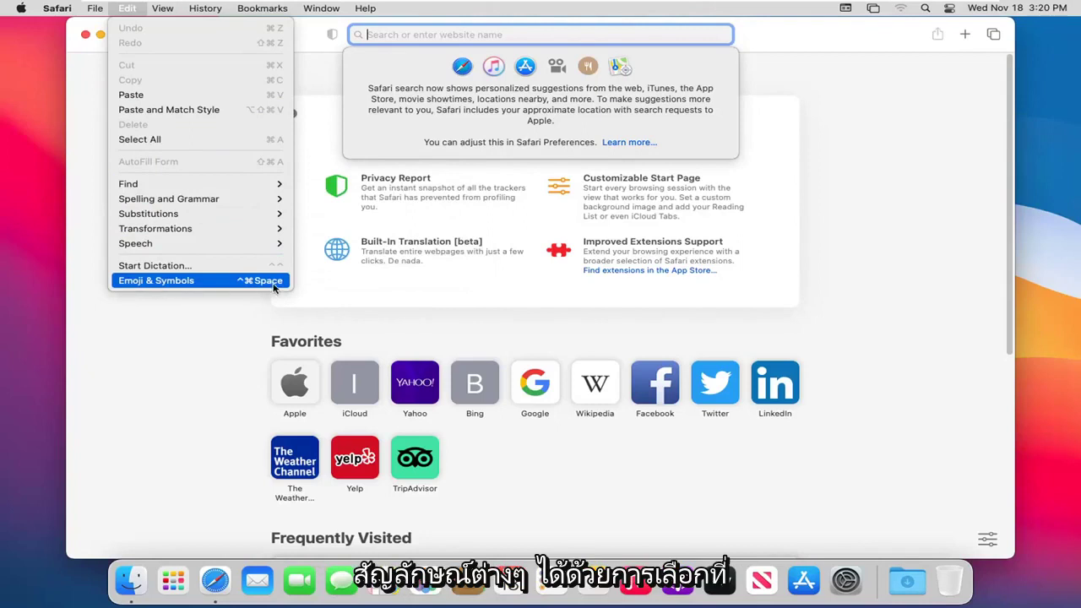
mouse_move(155, 243)
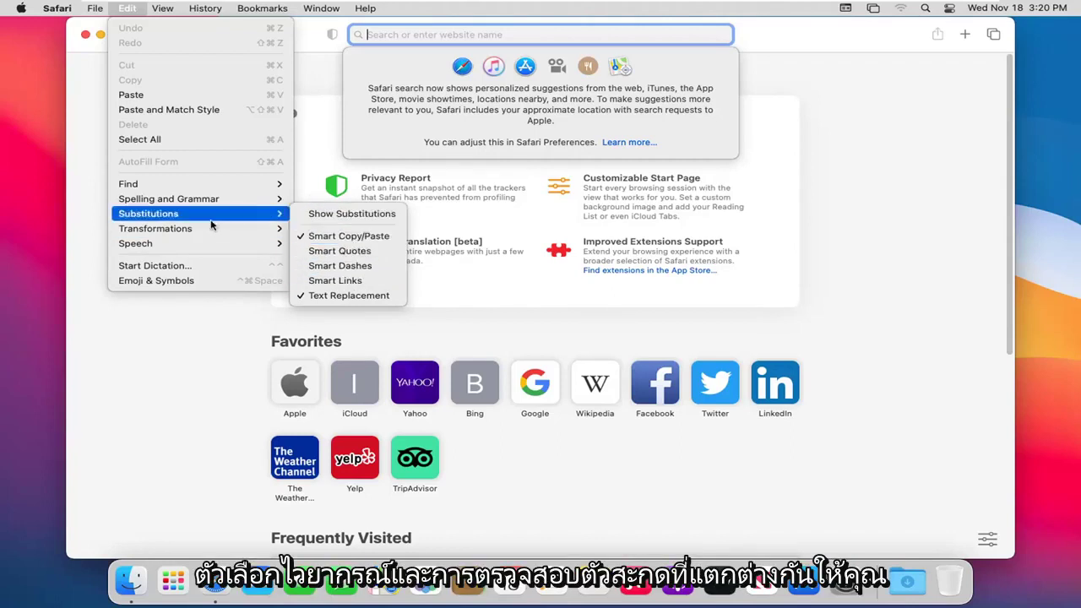
mouse_move(163, 10)
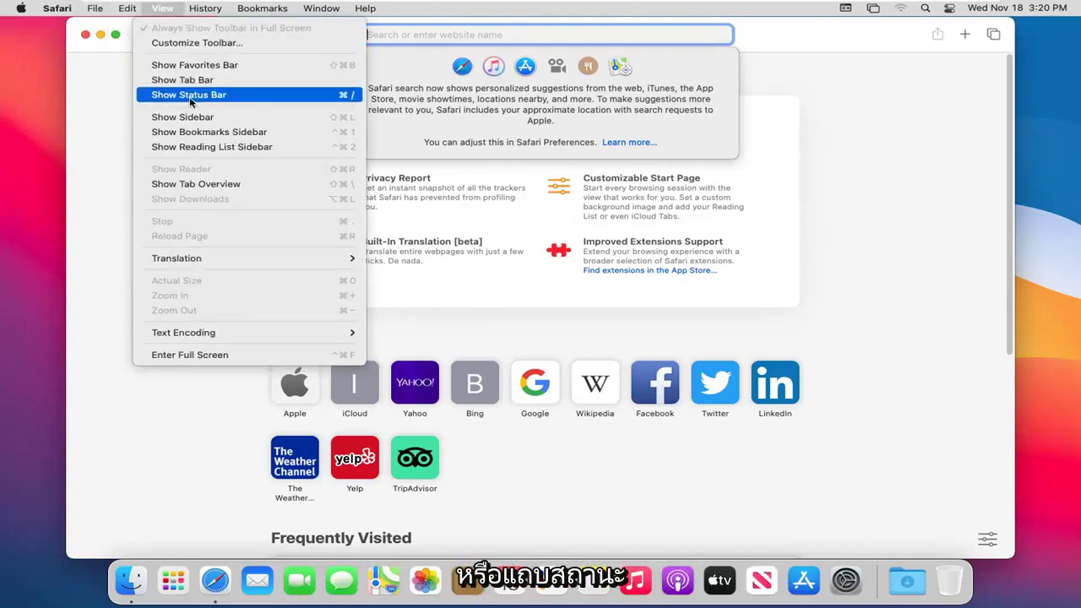
Browse the View menu's Text Encoding options, then the History, Bookmarks and Window menus.
mouse_move(167, 263)
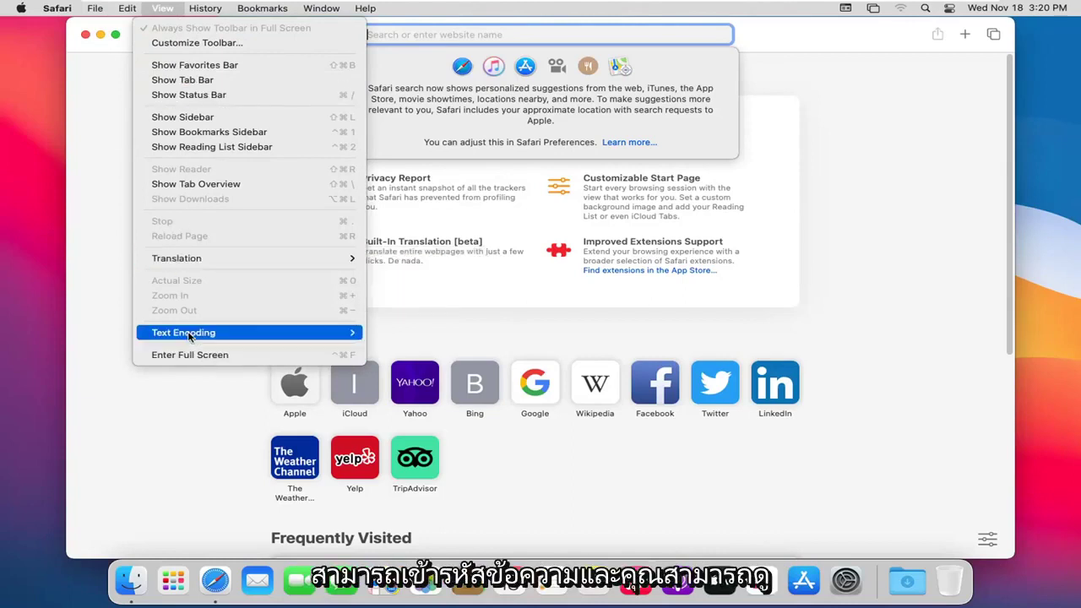
mouse_move(190, 336)
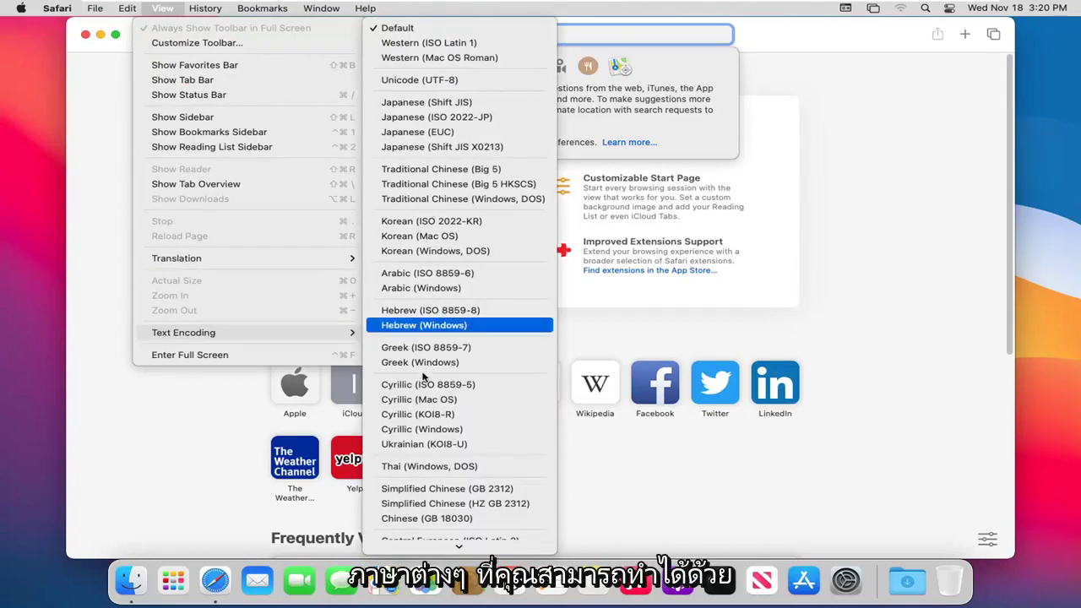
mouse_move(204, 9)
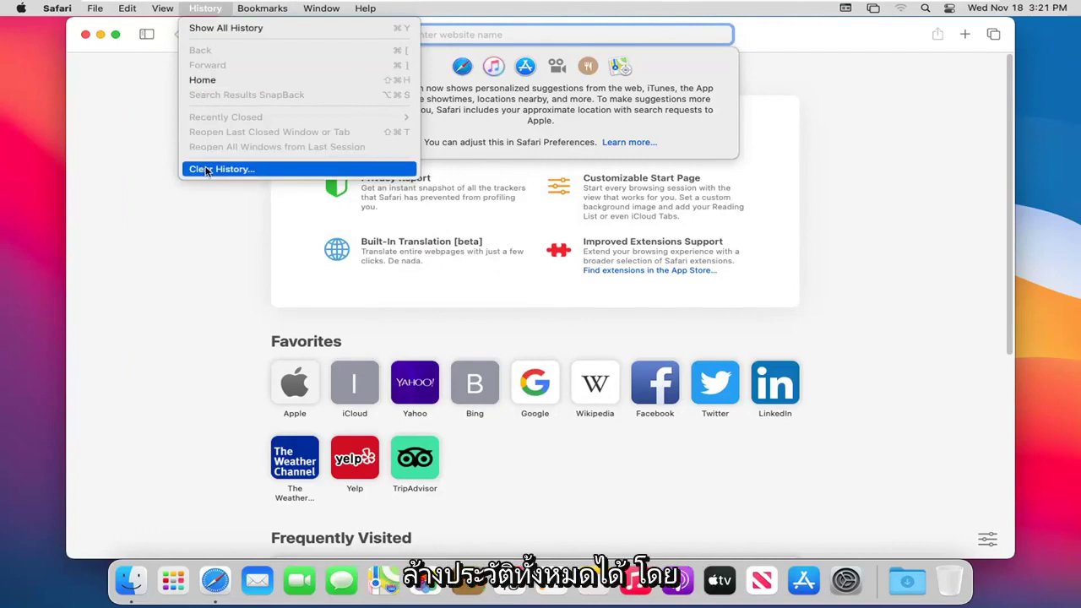
mouse_move(256, 10)
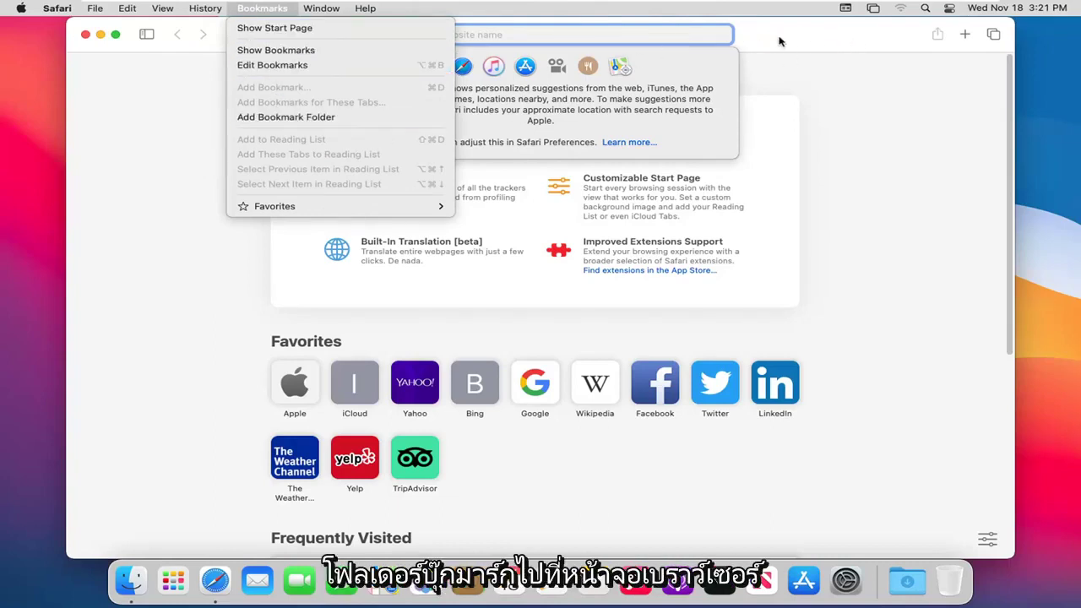
mouse_move(325, 14)
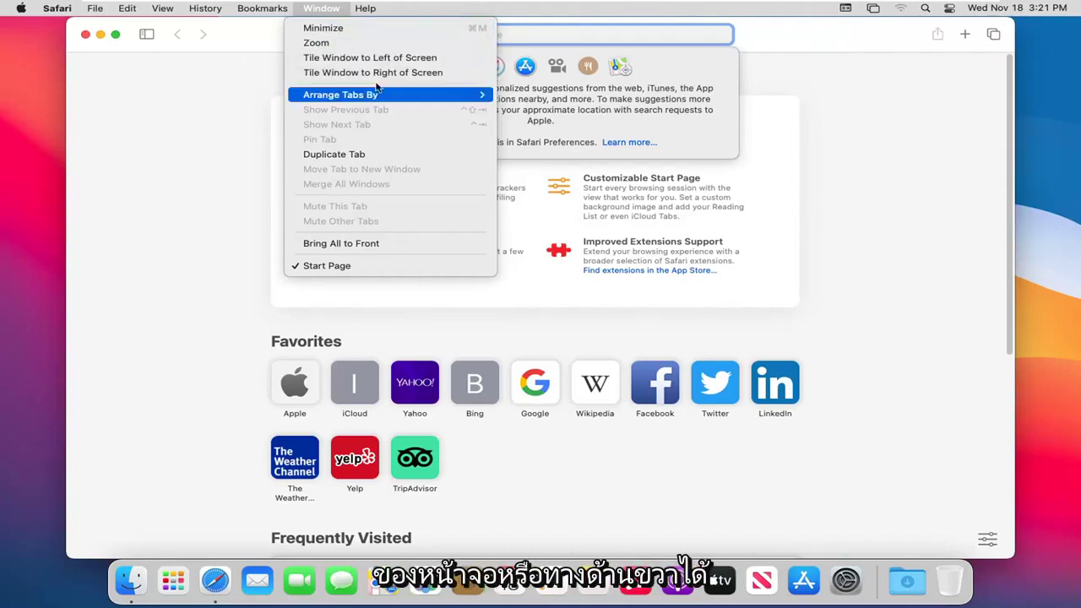
Close and reopen the Window menu, then look through the Help menu.
left_click(584, 15)
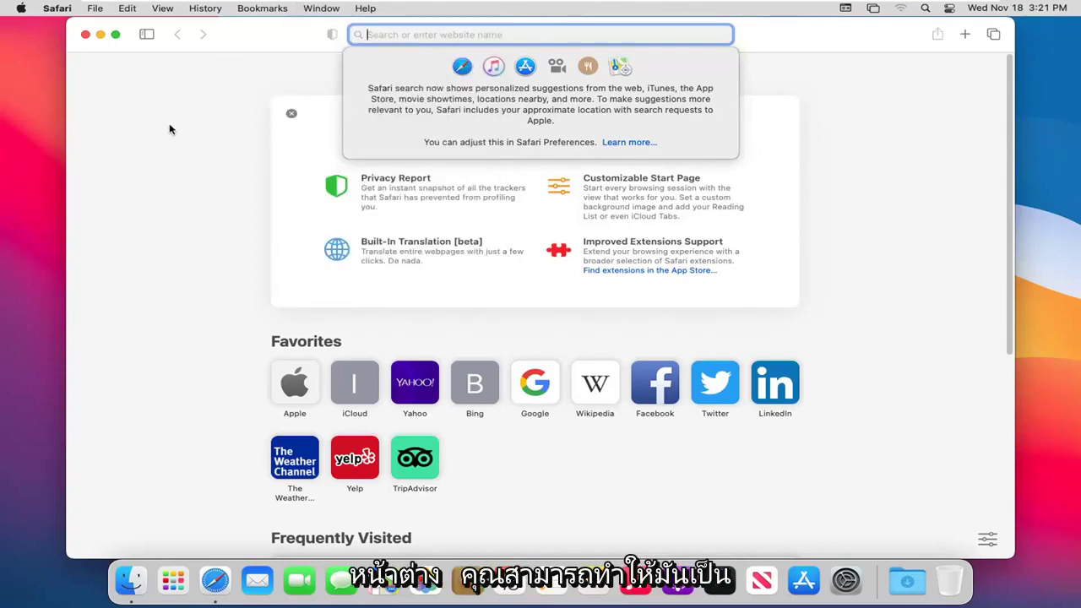
left_click(331, 8)
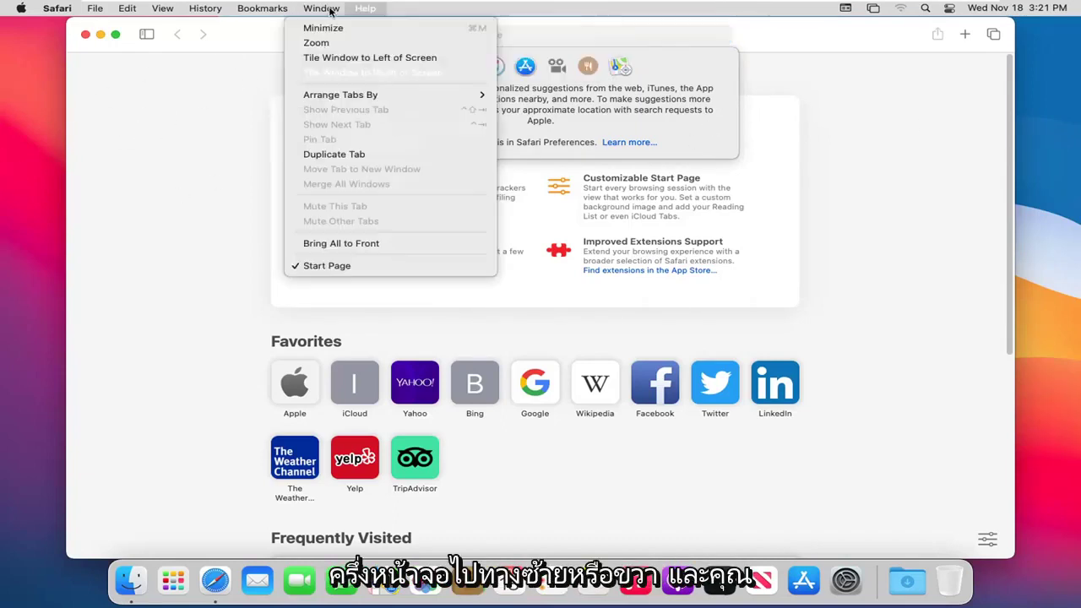
mouse_move(320, 103)
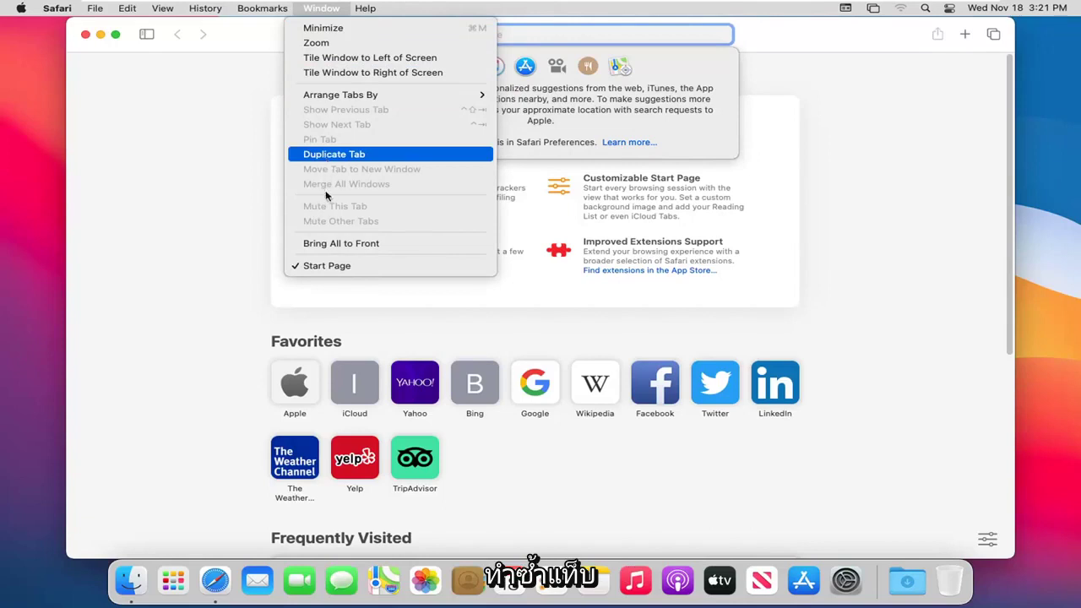
mouse_move(365, 10)
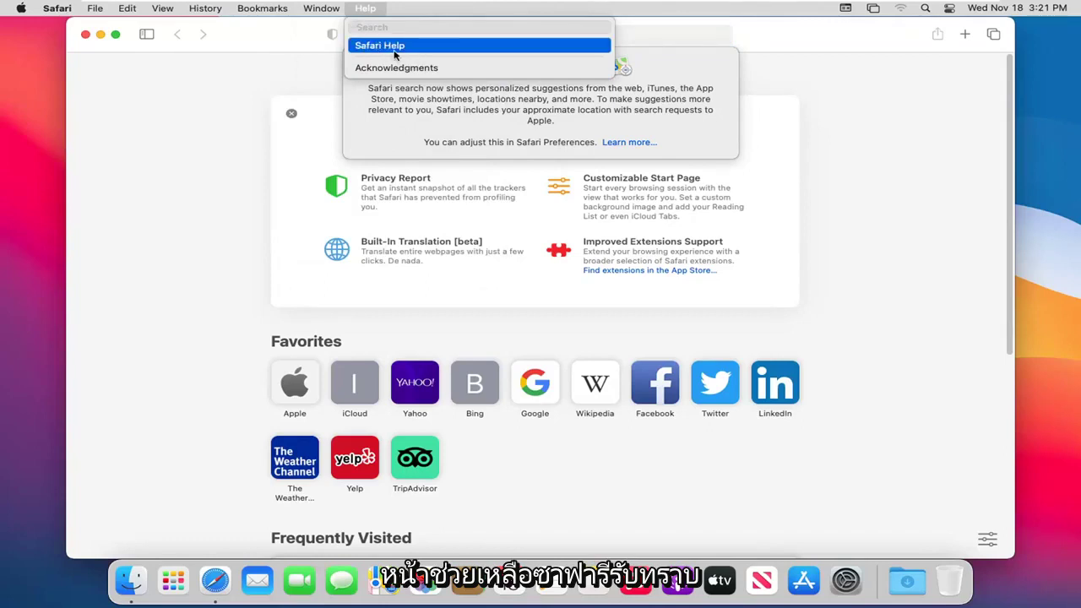
Dismiss the Help menu and the search suggestions panel to reveal the start page.
left_click(197, 102)
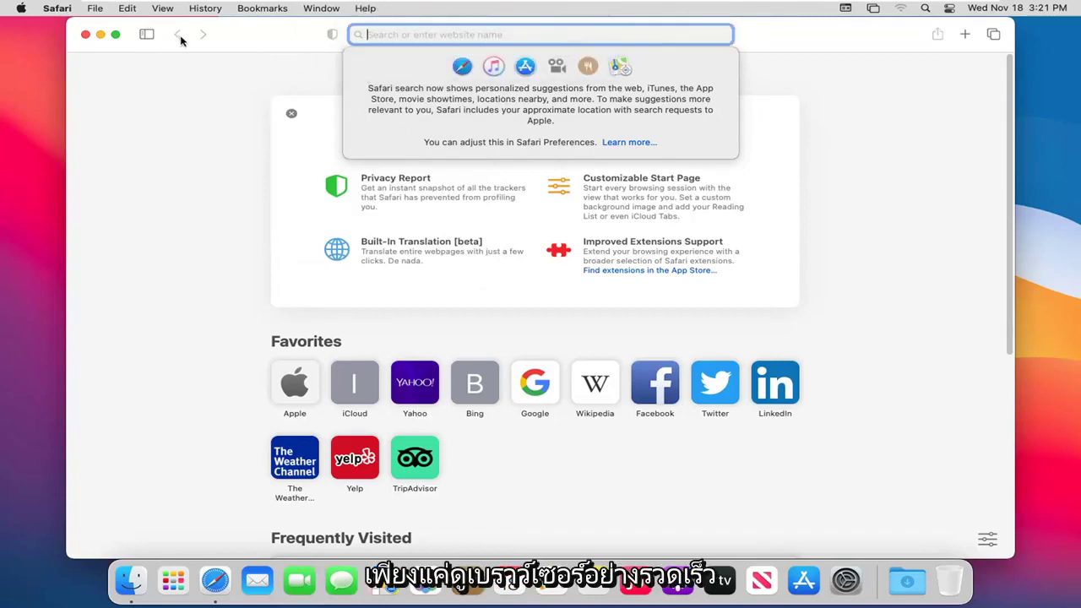
left_click(135, 68)
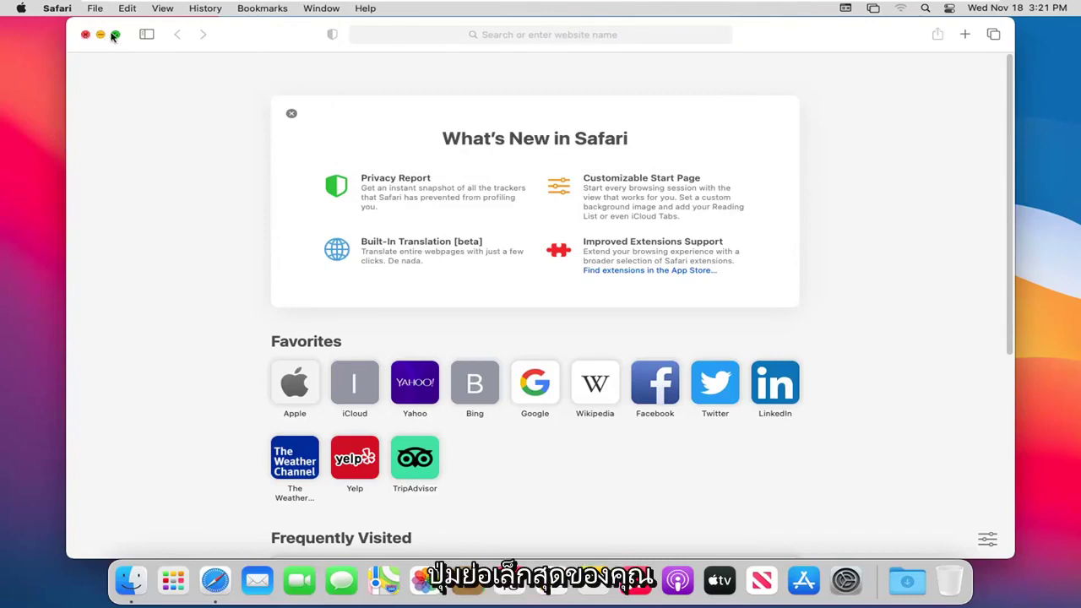
mouse_move(115, 35)
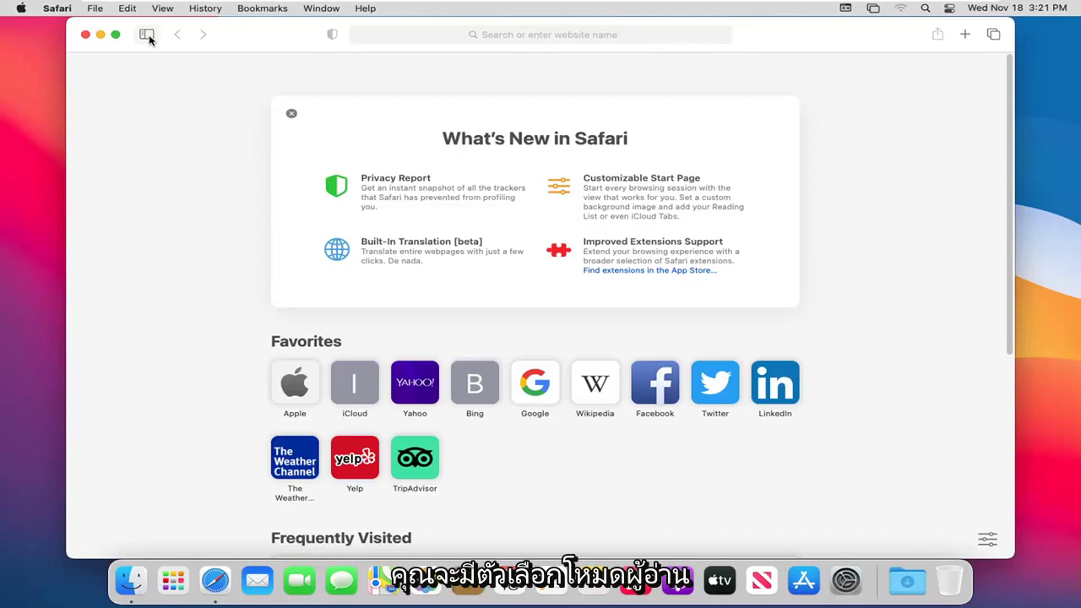
left_click(145, 35)
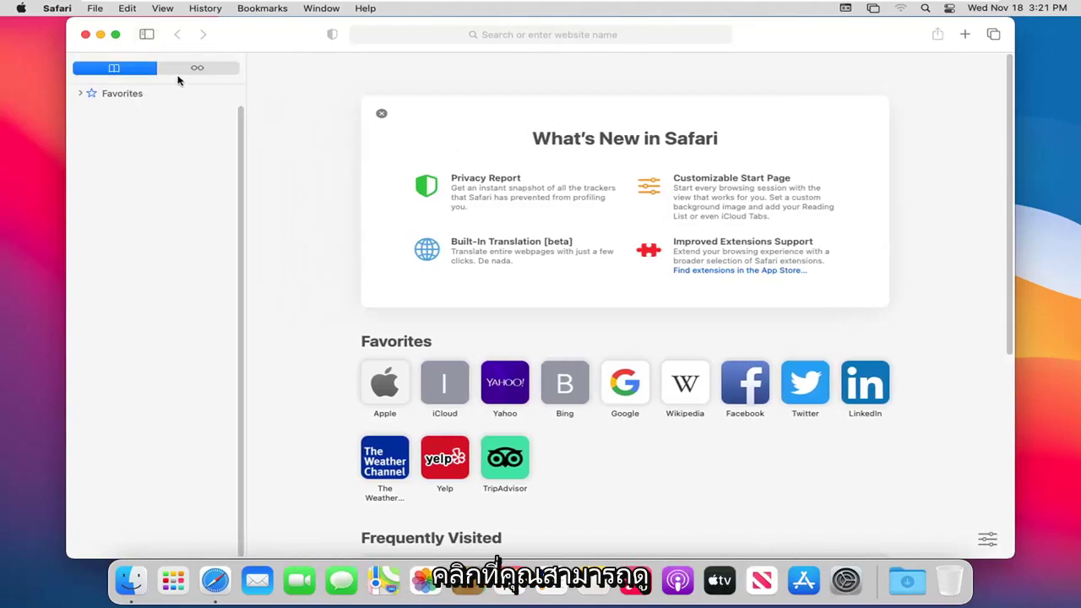
left_click(209, 70)
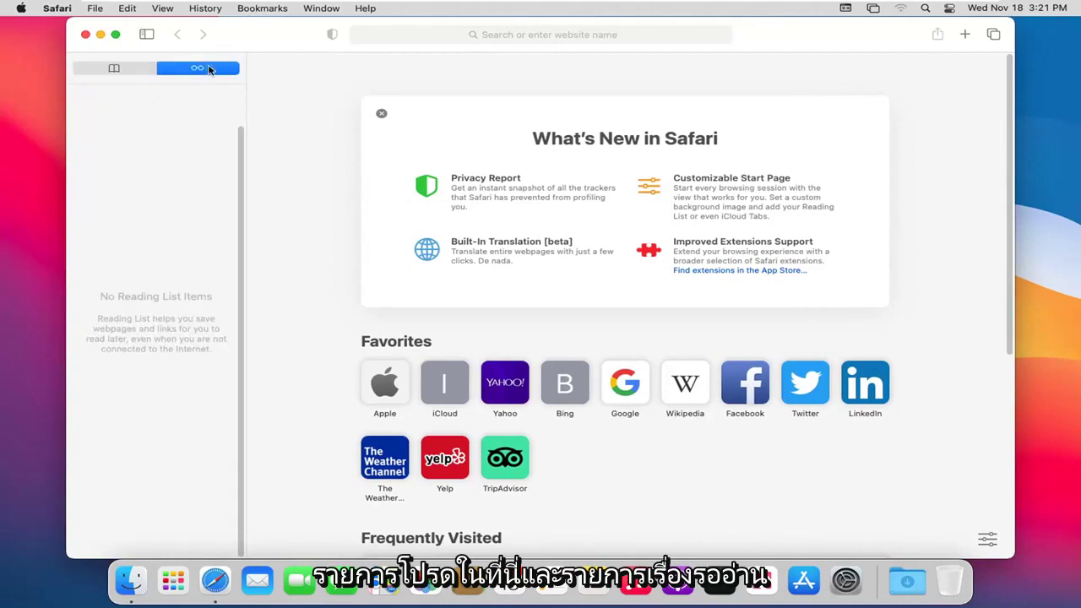
left_click(114, 71)
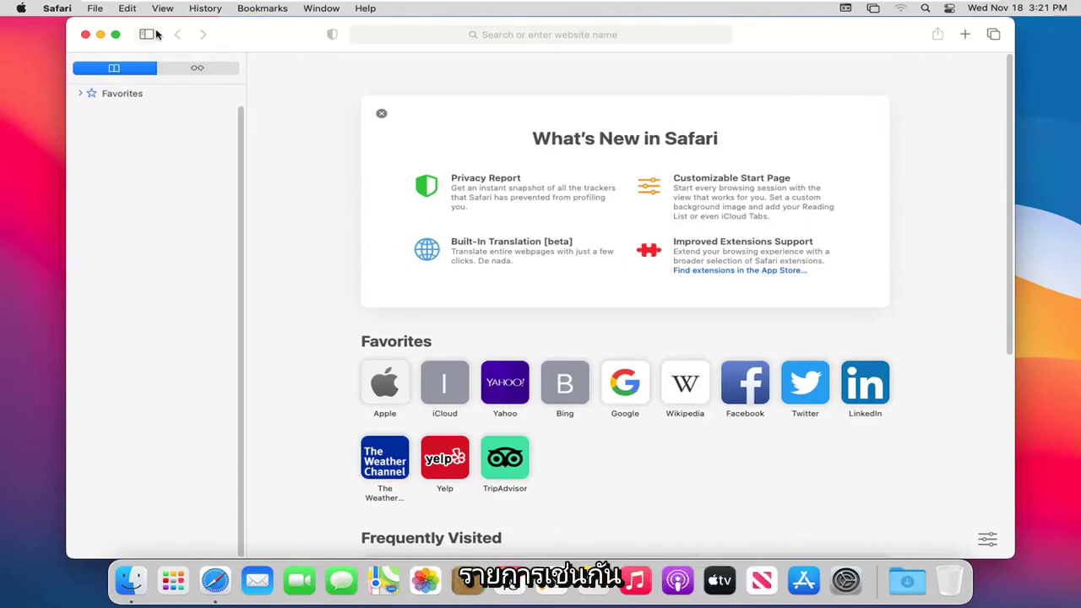
left_click(147, 34)
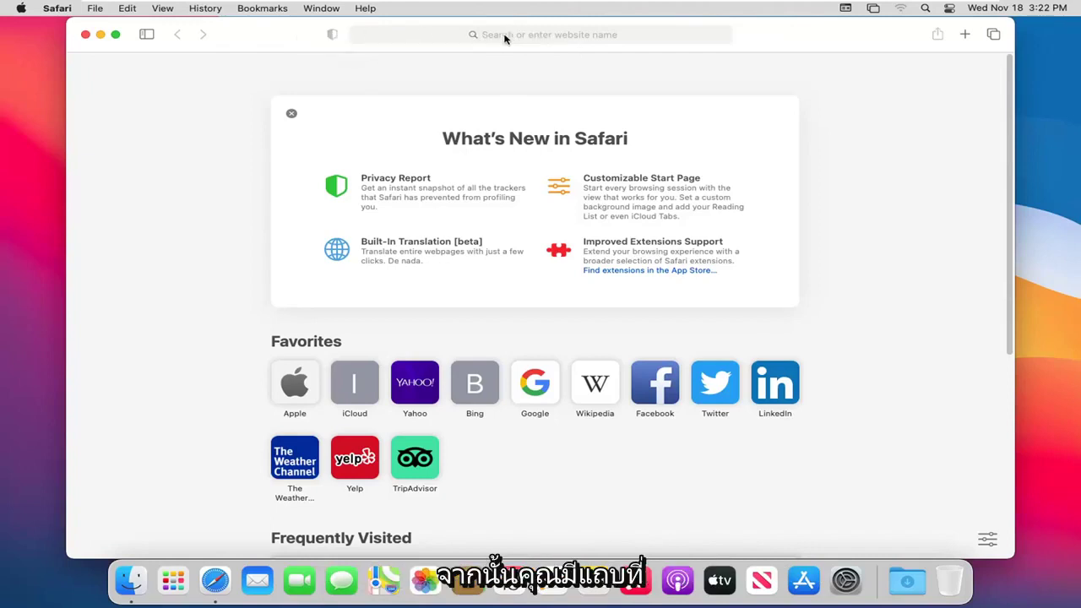
left_click(572, 35)
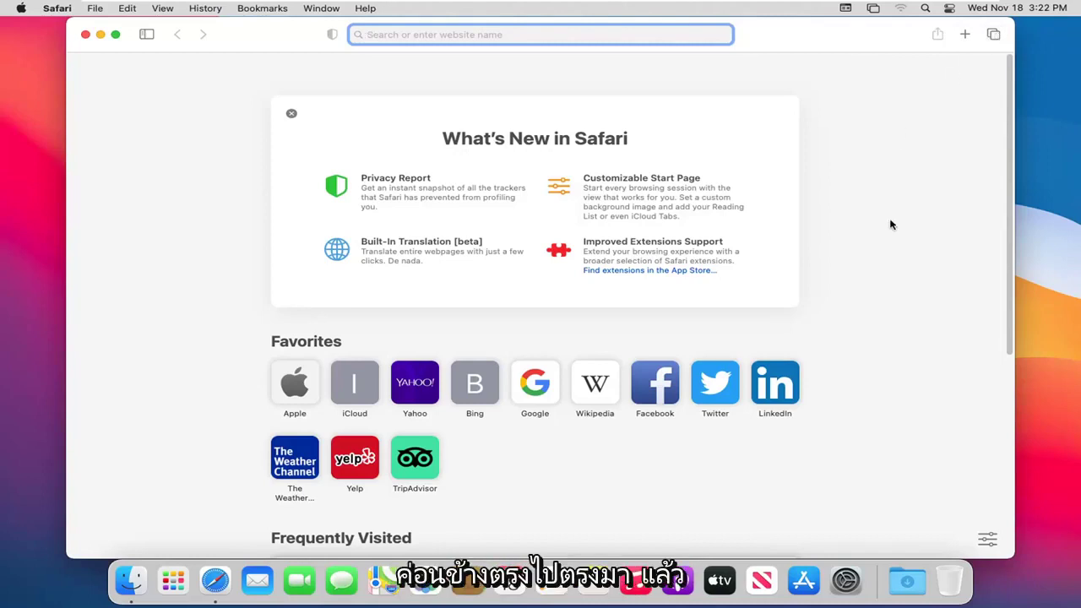
scroll(828, 256, "down", 3)
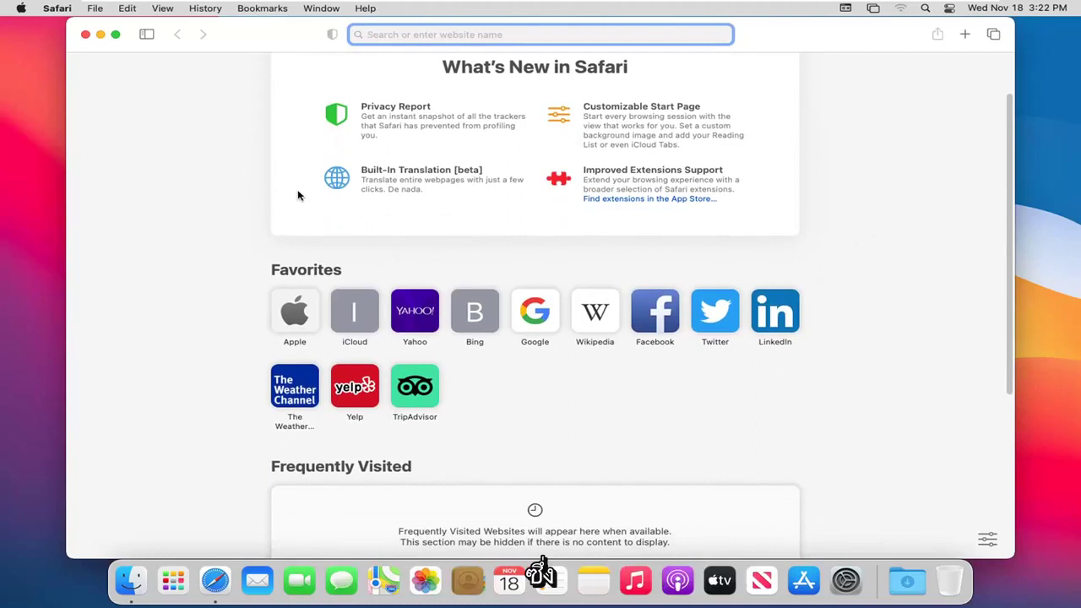
scroll(297, 196, "down", 5)
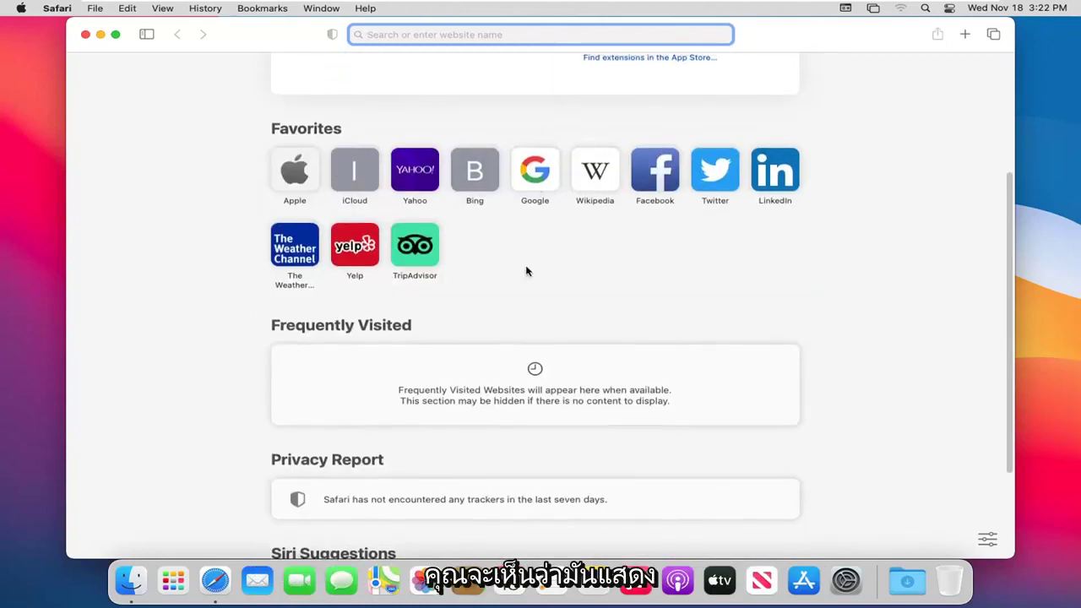
scroll(411, 251, "down", 1)
scroll(410, 252, "down", 4)
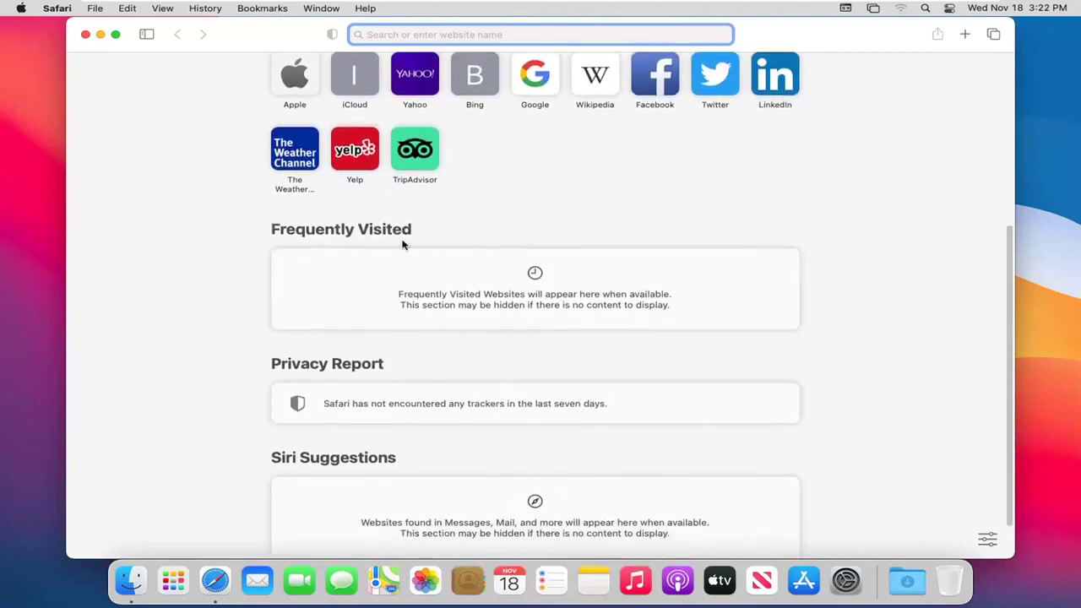
scroll(329, 346, "down", 1)
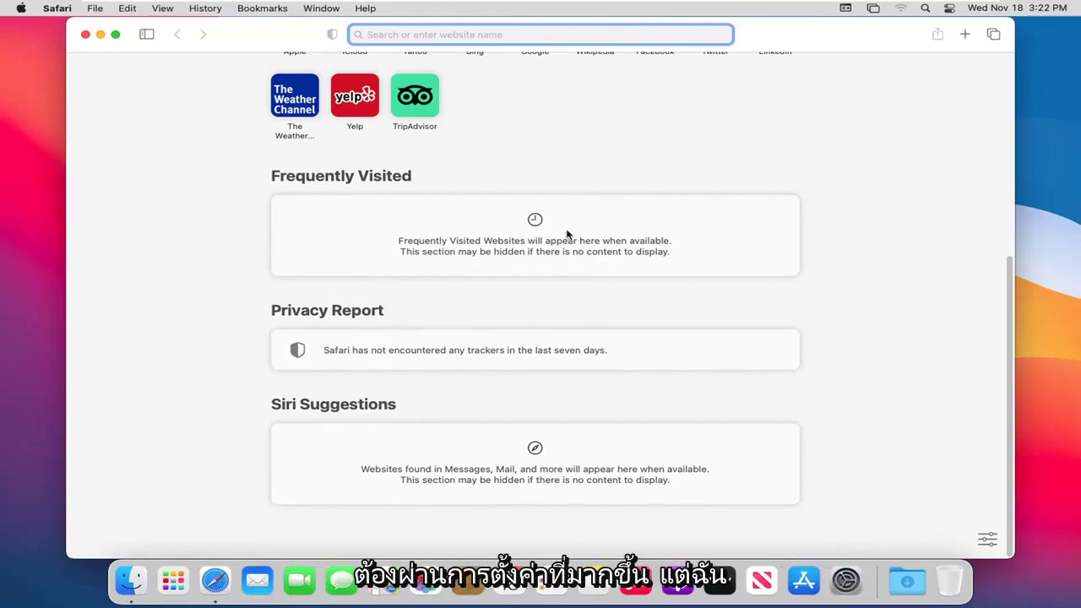
scroll(307, 307, "up", 5)
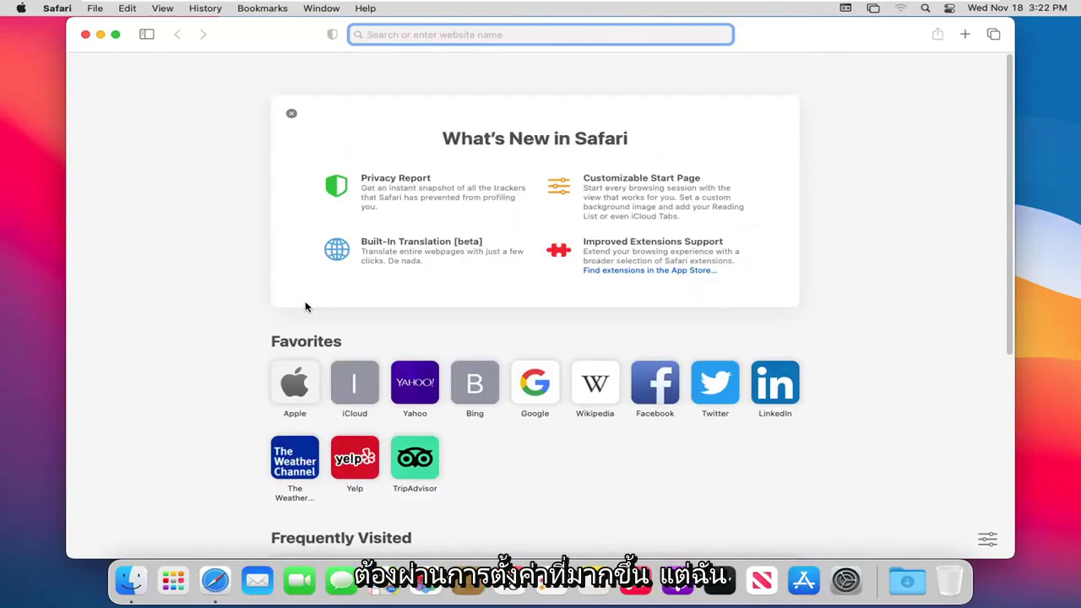